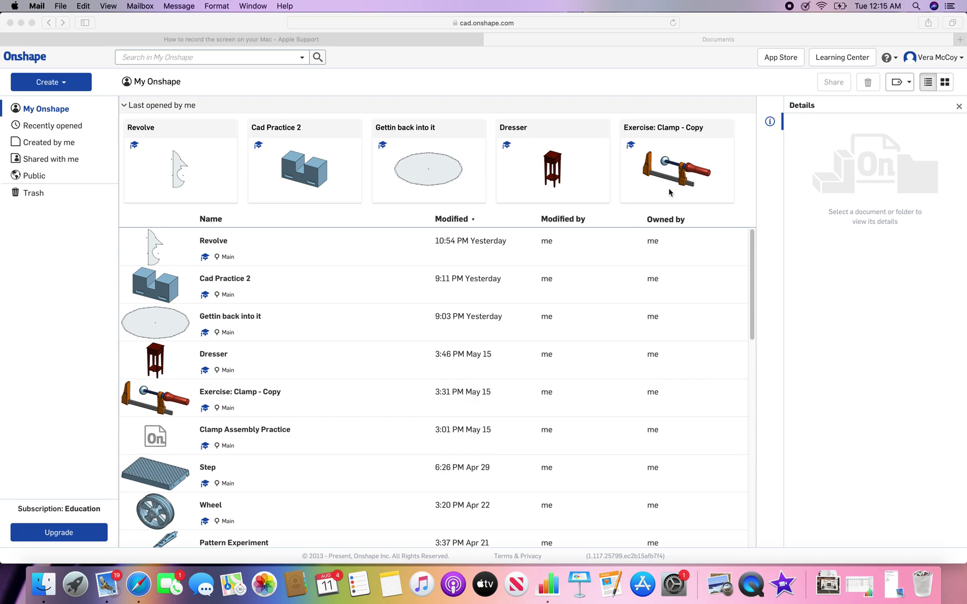
Step: Create a new blank document named 'Cad practice 1'
scroll(403, 304, down, 15)
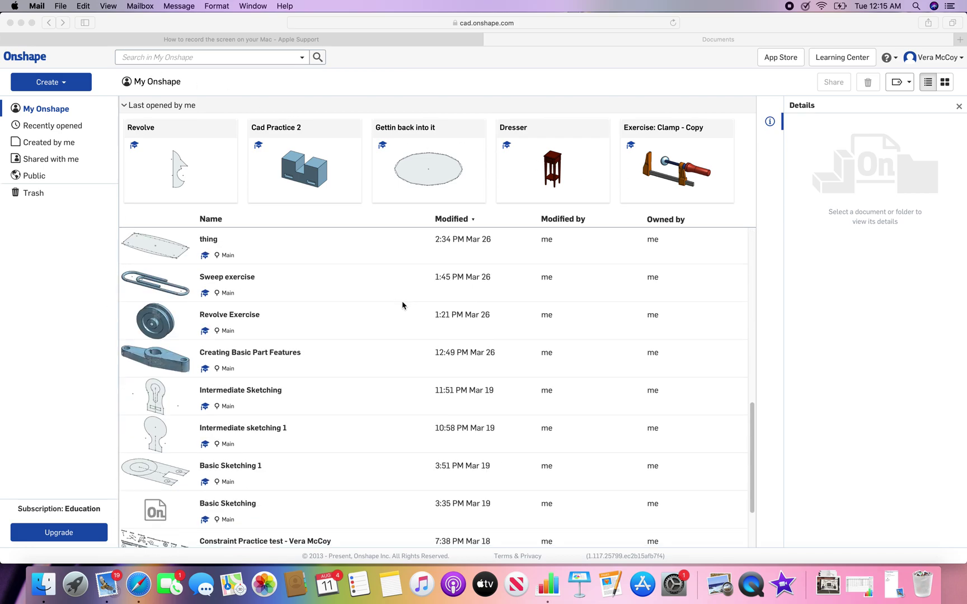
scroll(409, 303, up, 15)
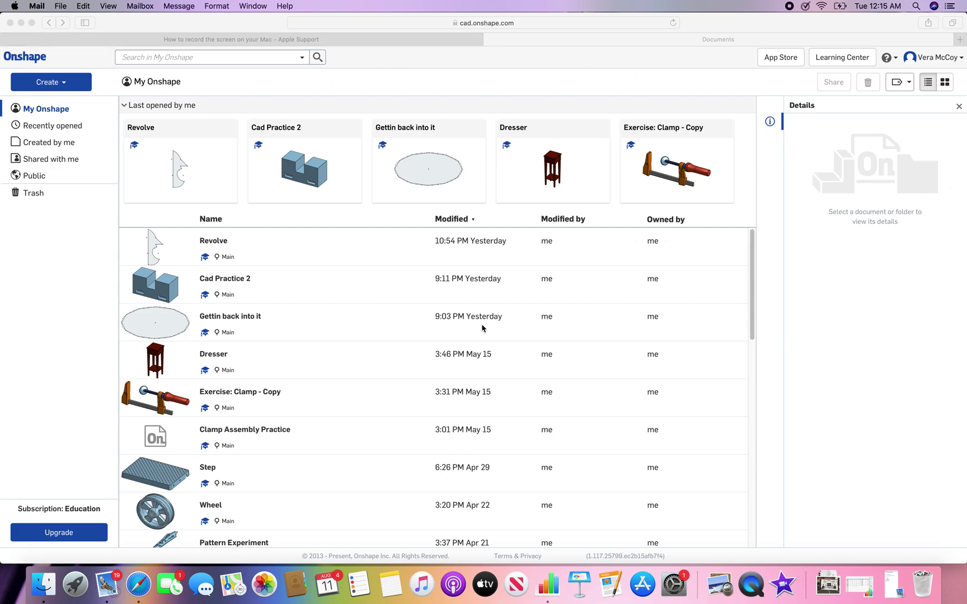
click(65, 82)
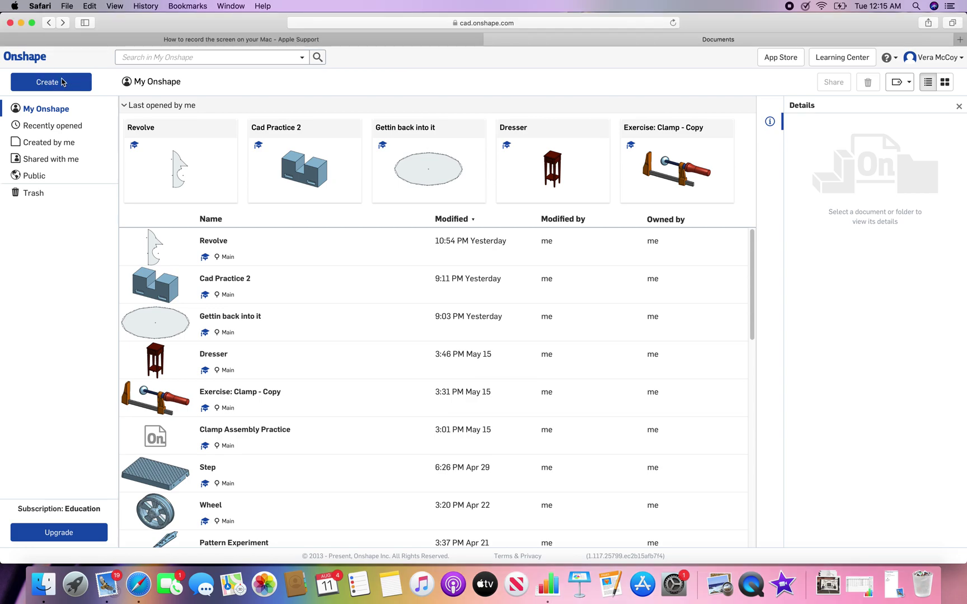
click(64, 84)
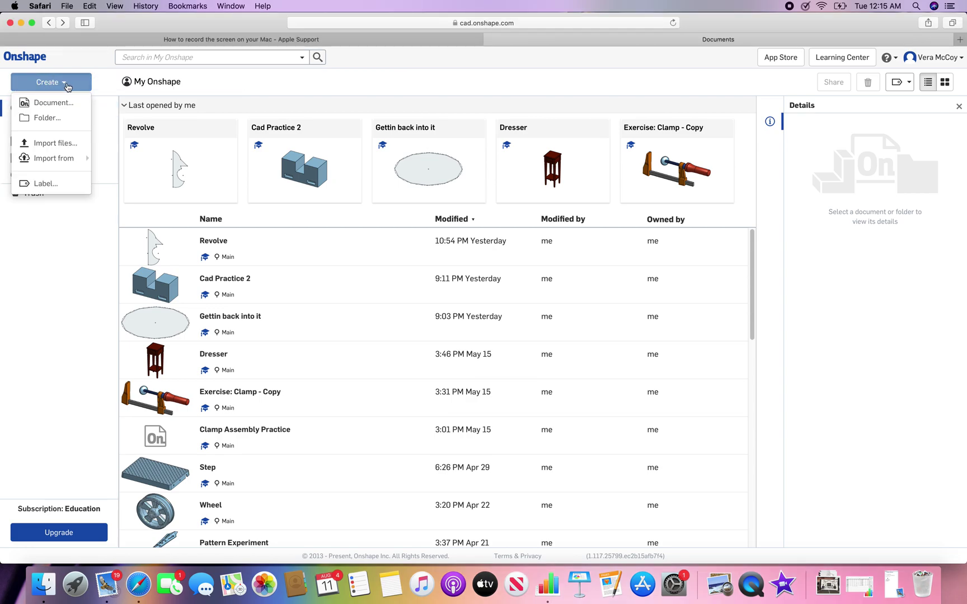
click(50, 106)
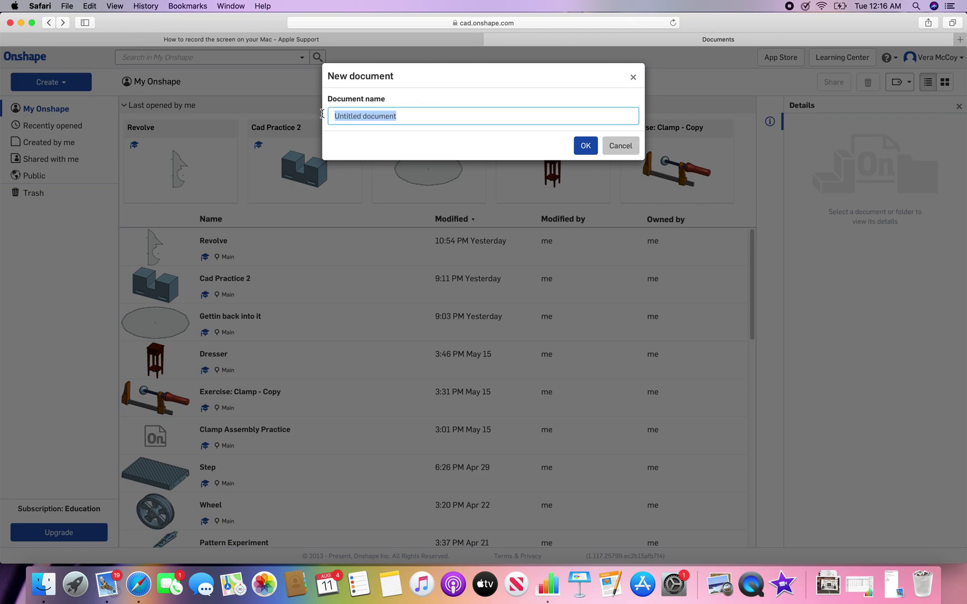
text(Cad practice 1)
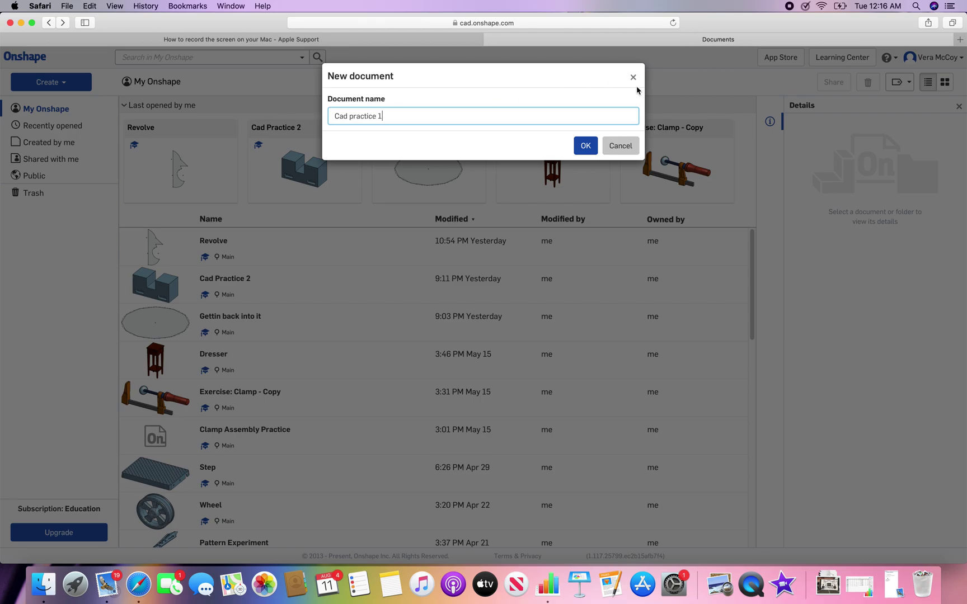
click(586, 145)
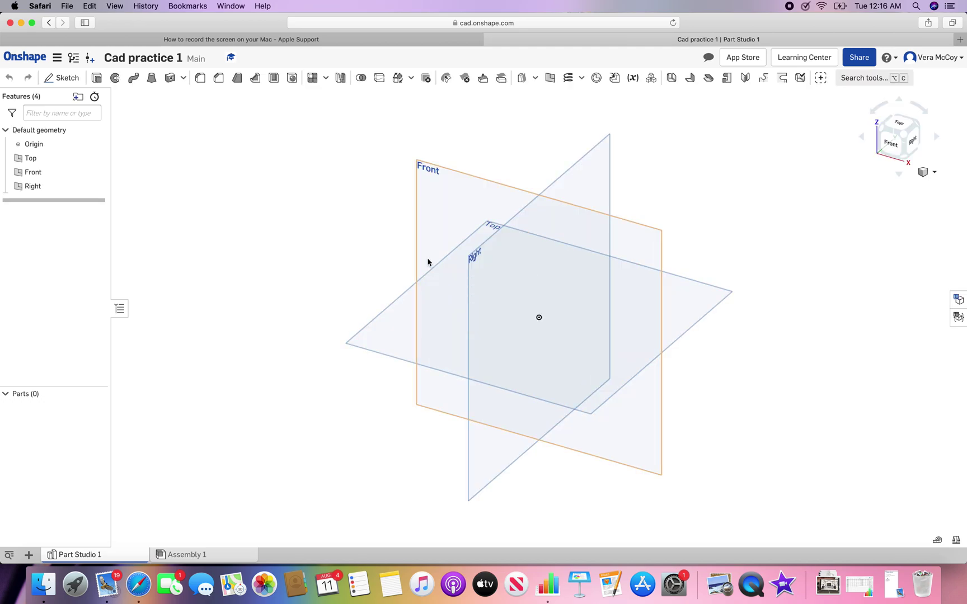
right_drag(710, 235, 429, 135)
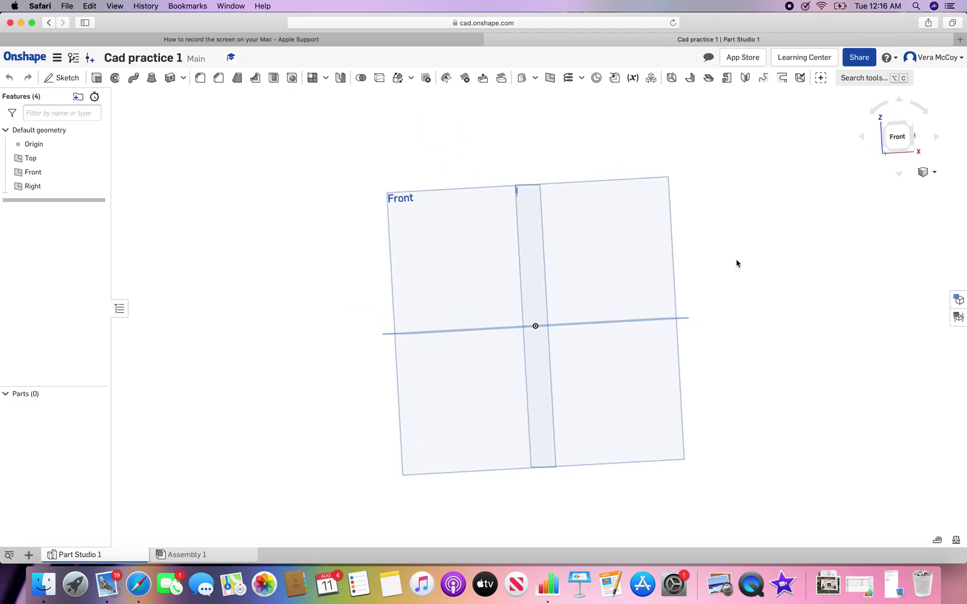
right_drag(804, 259, 633, 324)
click(894, 143)
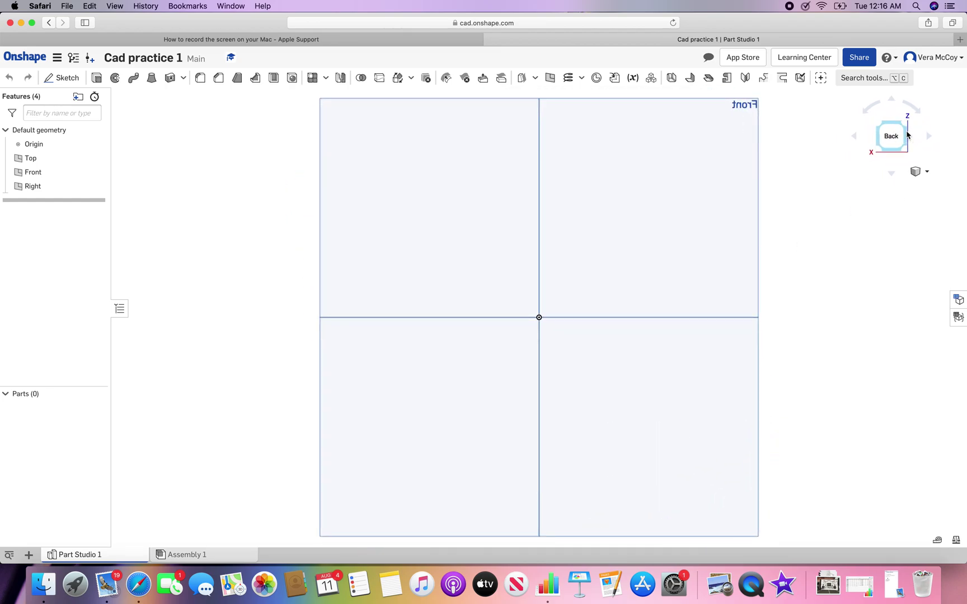
click(933, 136)
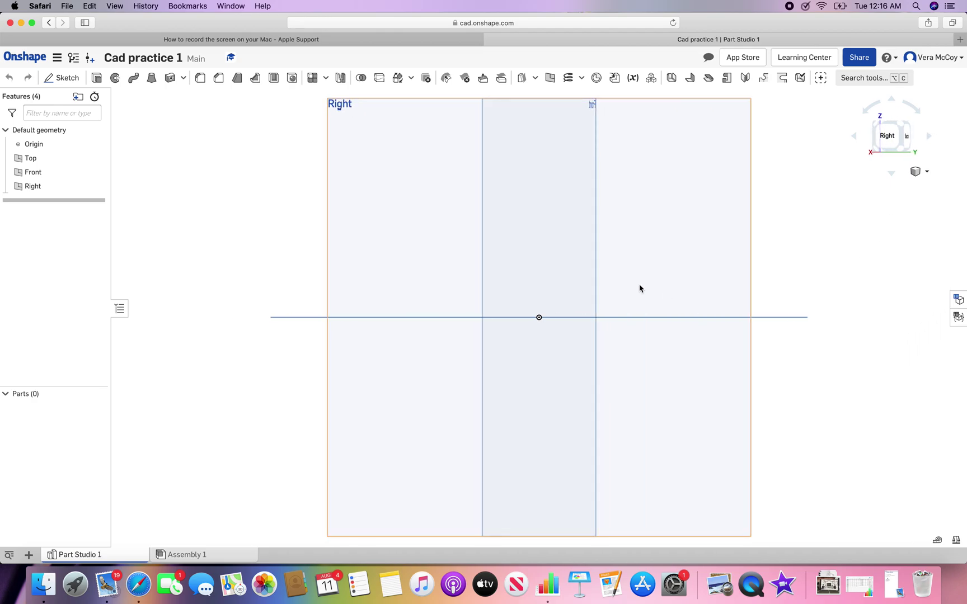
right_drag(841, 240, 730, 292)
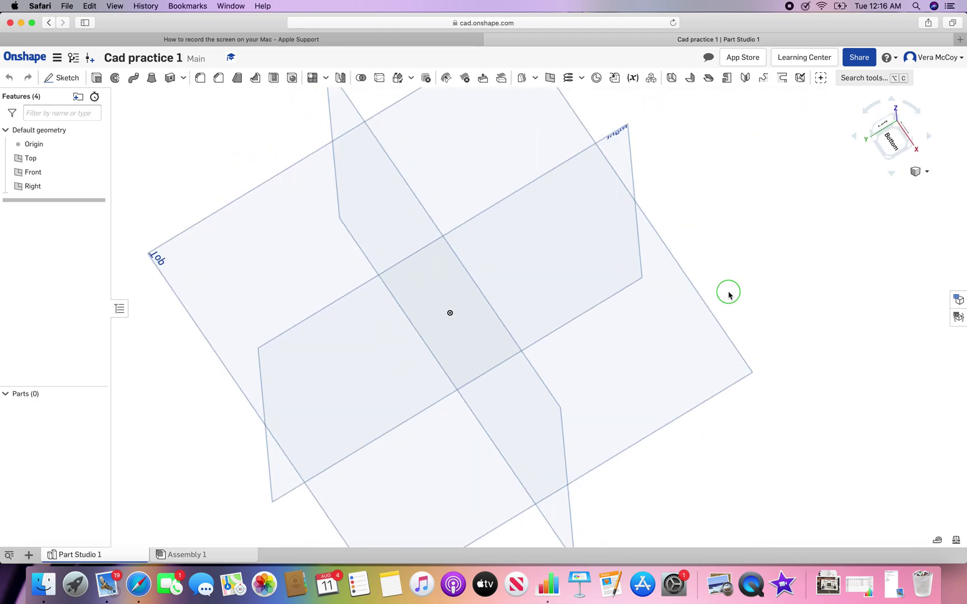
right_drag(784, 216, 712, 309)
scroll(714, 305, down, 5)
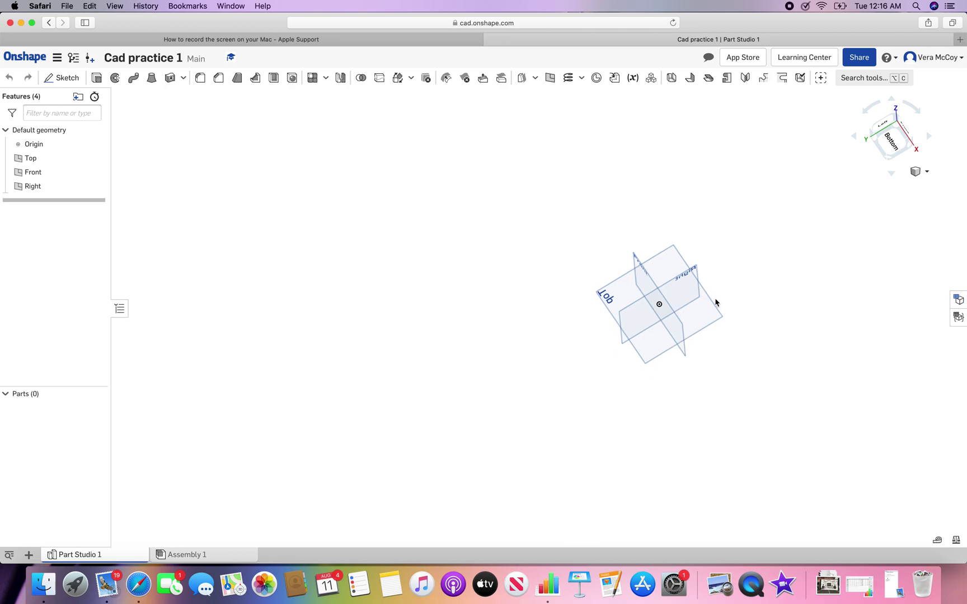
scroll(718, 302, up, 4)
scroll(728, 302, down, 2)
mouse_move(737, 303)
middle_down()
mouse_move(749, 341)
mouse_move(640, 363)
mouse_move(686, 302)
mouse_move(713, 305)
mouse_move(635, 330)
mouse_move(505, 265)
mouse_move(633, 313)
mouse_move(739, 318)
middle_up()
middle_drag(682, 353, 564, 346)
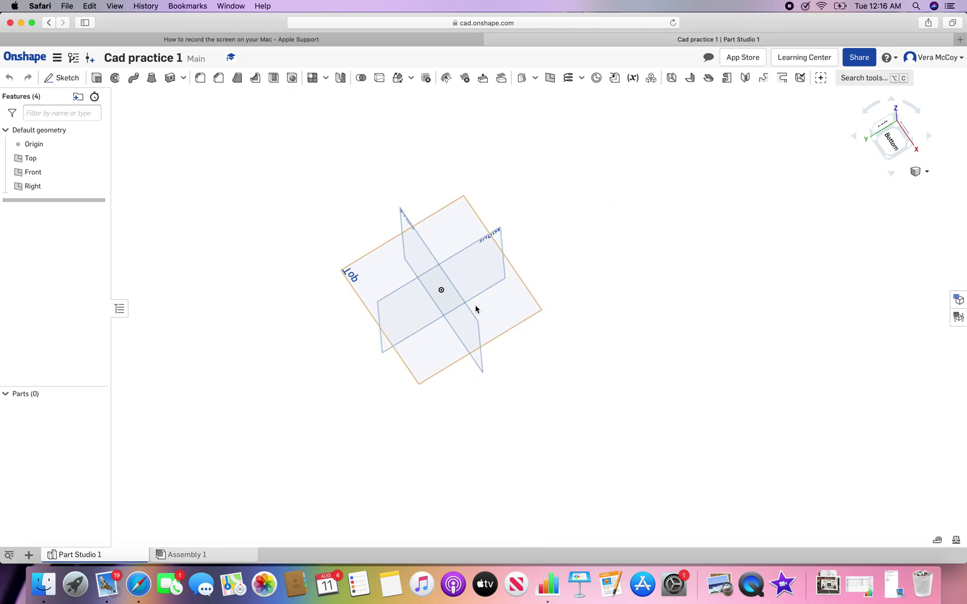
middle_drag(476, 309, 628, 310)
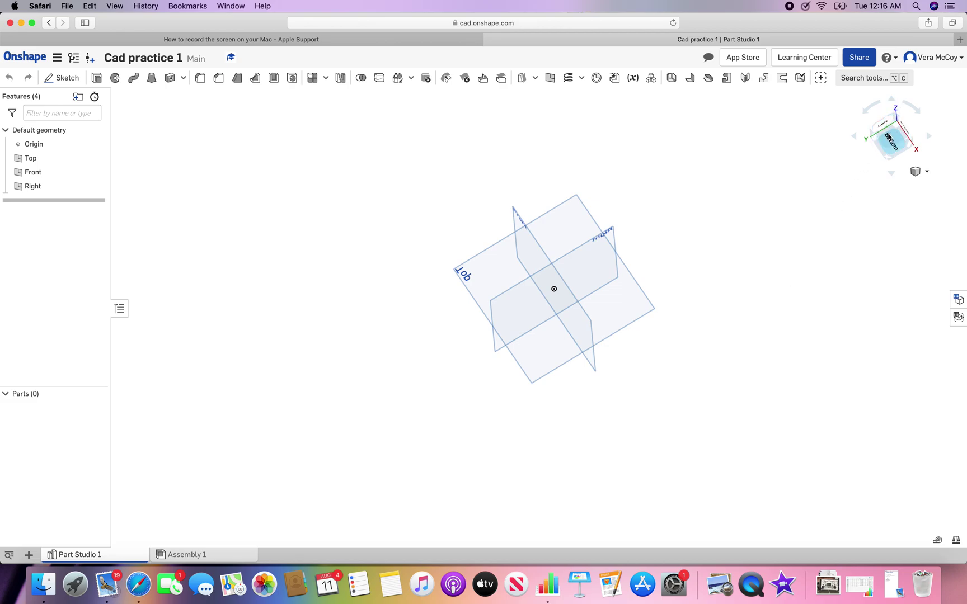
click(896, 148)
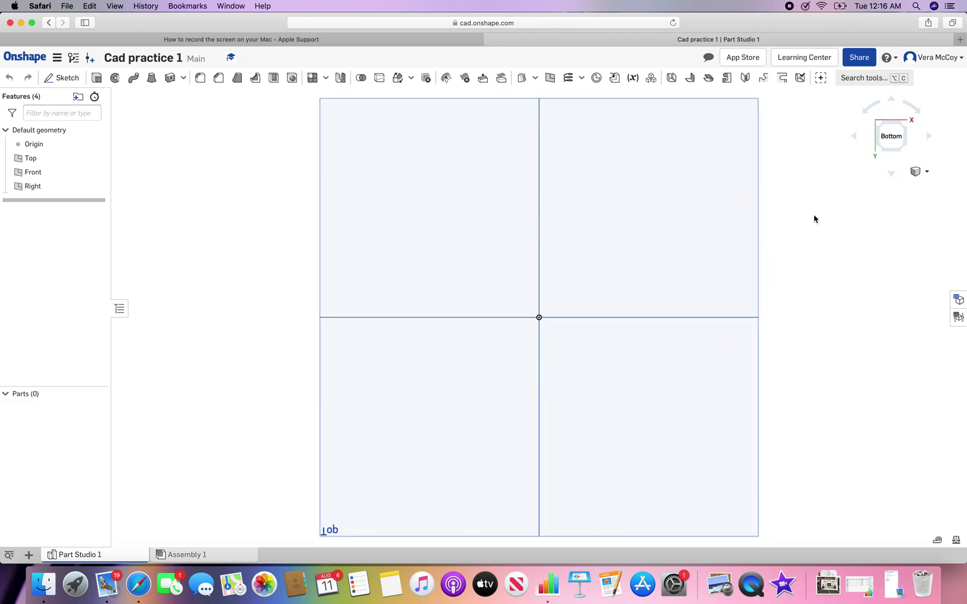
right_drag(814, 216, 794, 273)
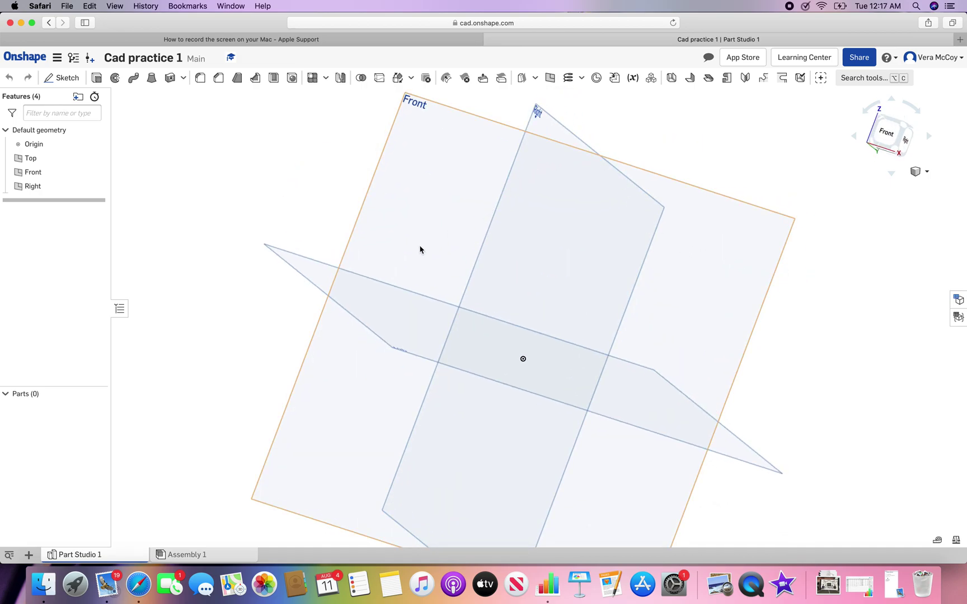
scroll(700, 158, down, 3)
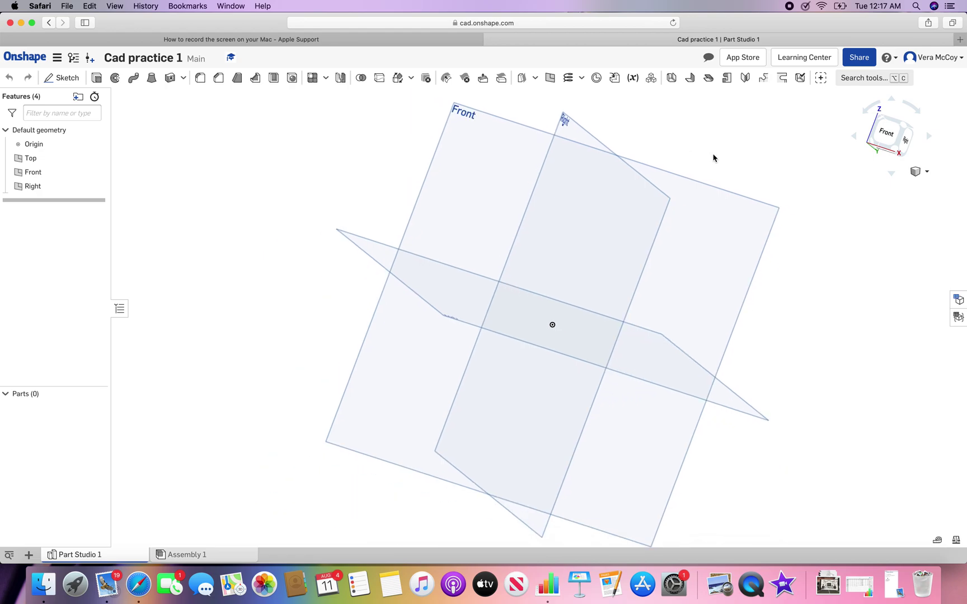
key(shift+1)
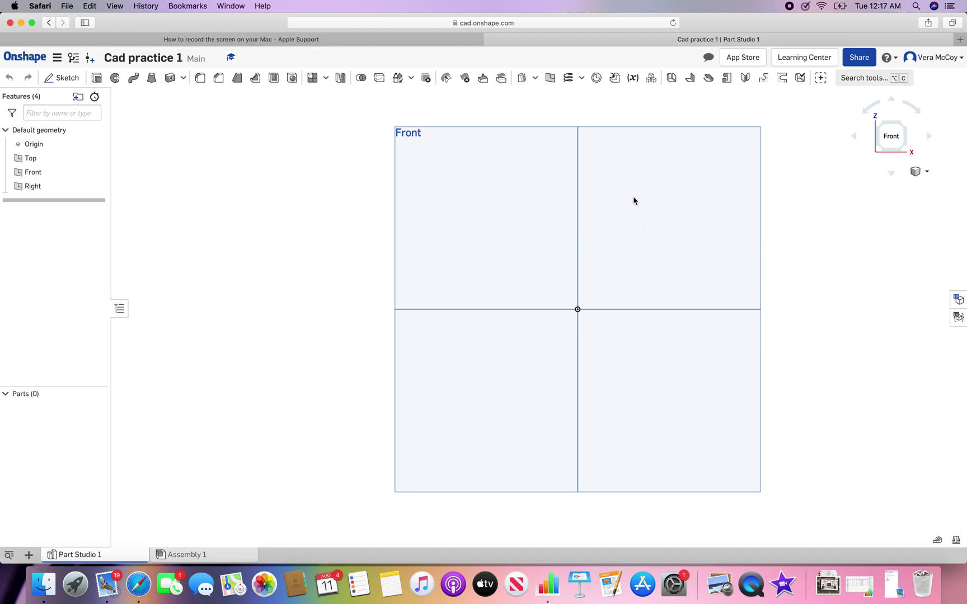
key(p)
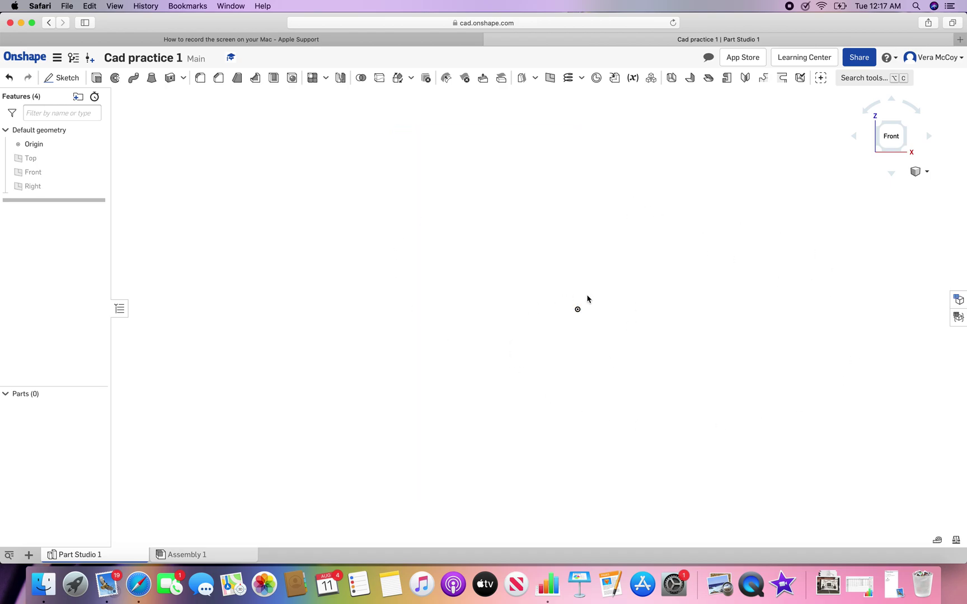
key(p)
key(p)
key(p)
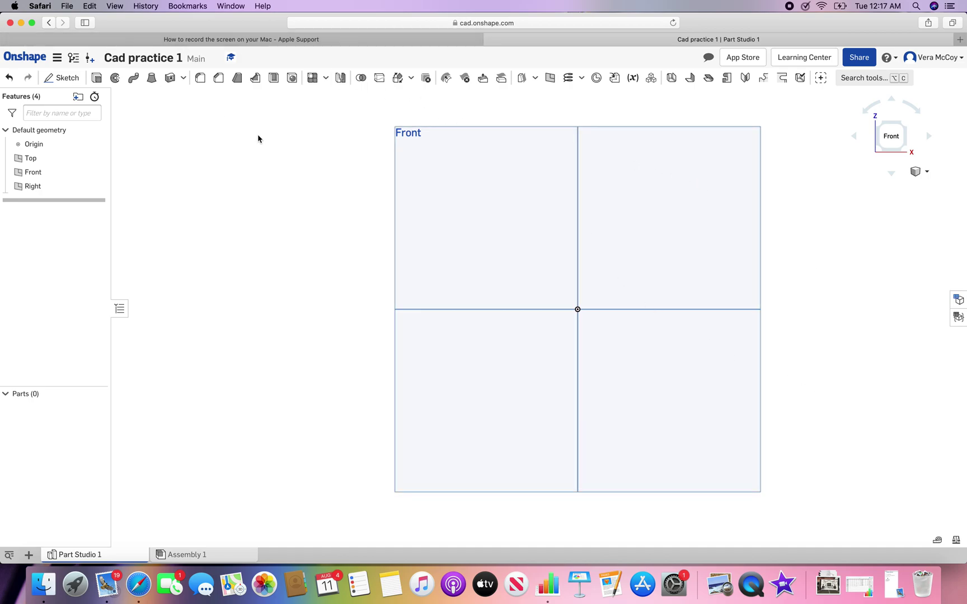
middle_drag(343, 180, 235, 199)
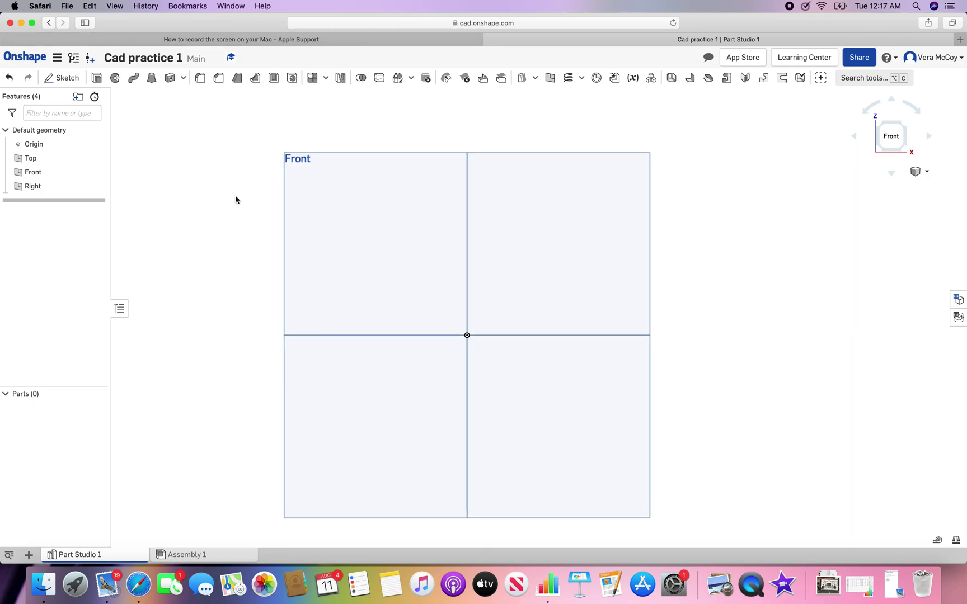
scroll(456, 212, up, 5)
scroll(547, 231, down, 10)
scroll(547, 231, up, 5)
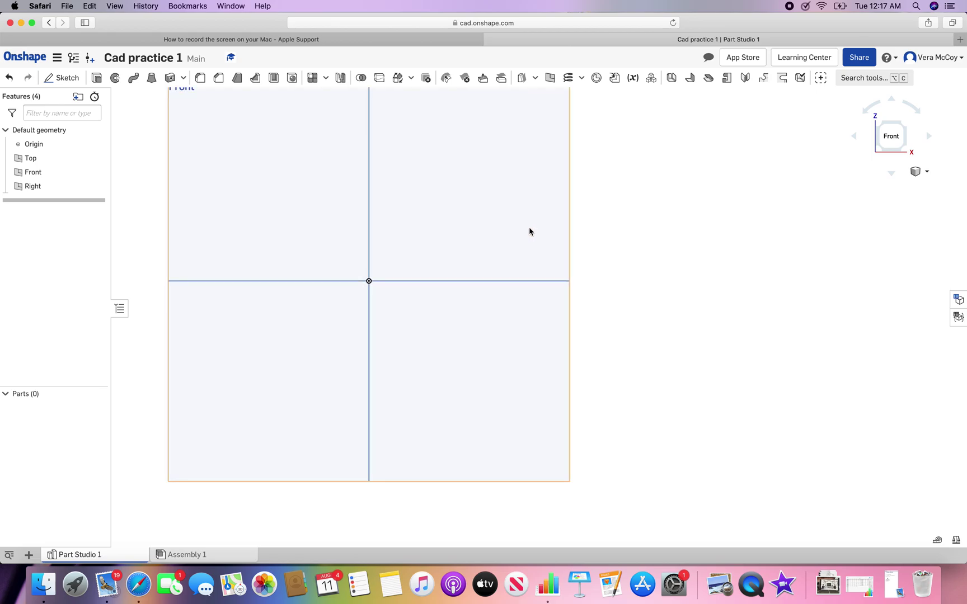
scroll(529, 231, down, 2)
middle_drag(445, 195, 578, 266)
mouse_move(762, 245)
right_down()
mouse_move(743, 261)
mouse_move(773, 253)
mouse_move(753, 247)
mouse_move(761, 247)
right_up()
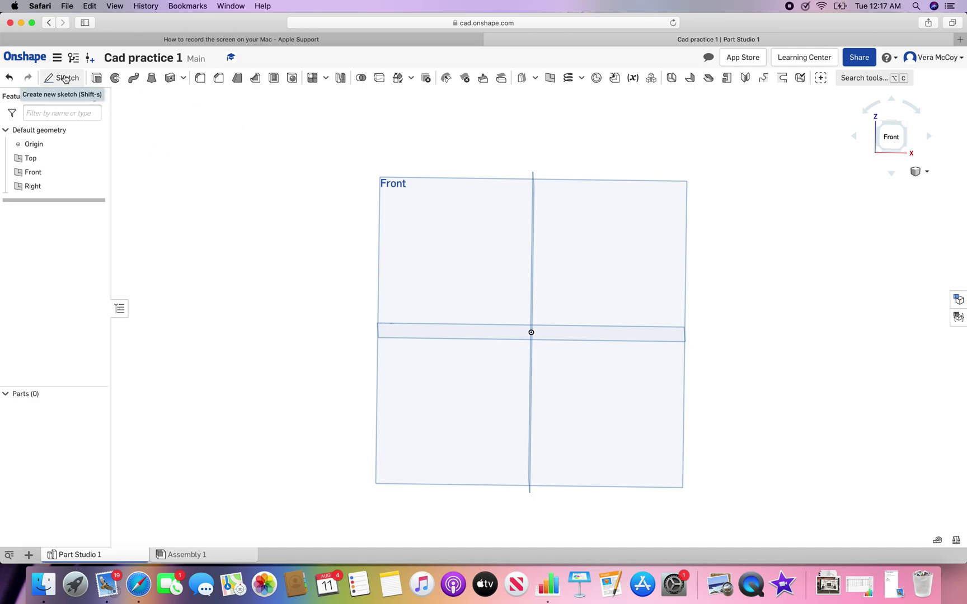
Step: Start a new sketch on the Top plane
click(65, 79)
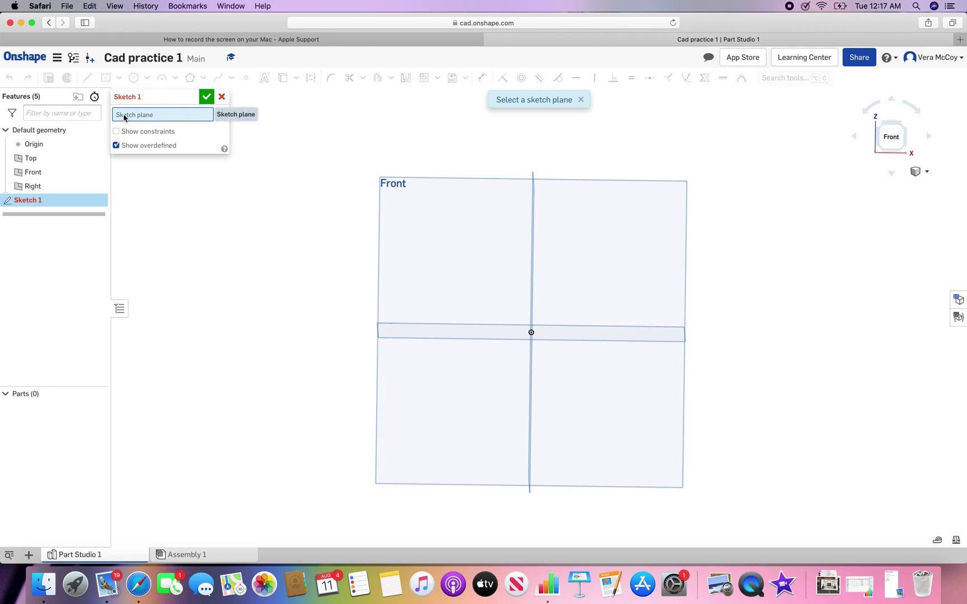
right_drag(320, 111, 323, 161)
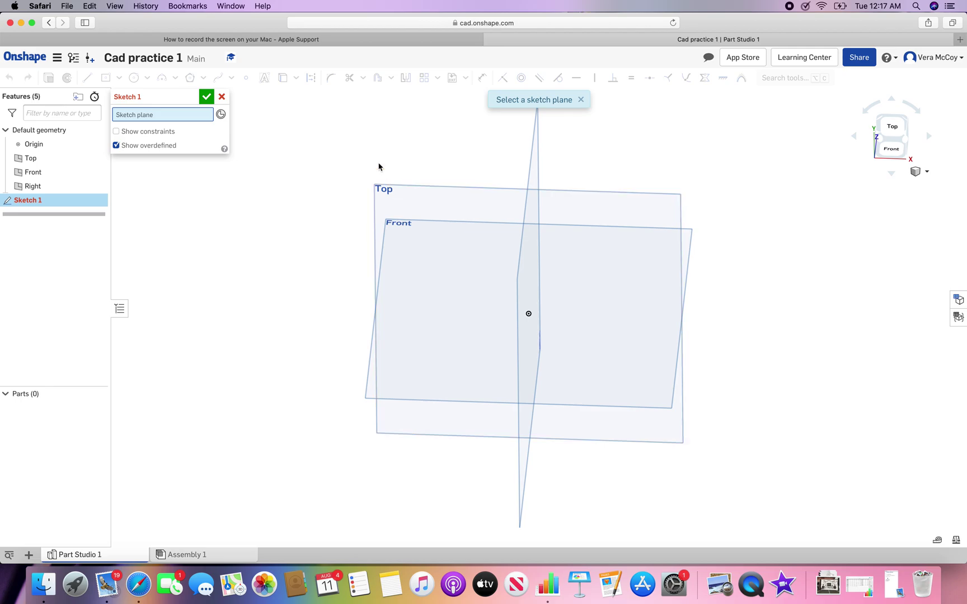
right_drag(463, 162, 435, 133)
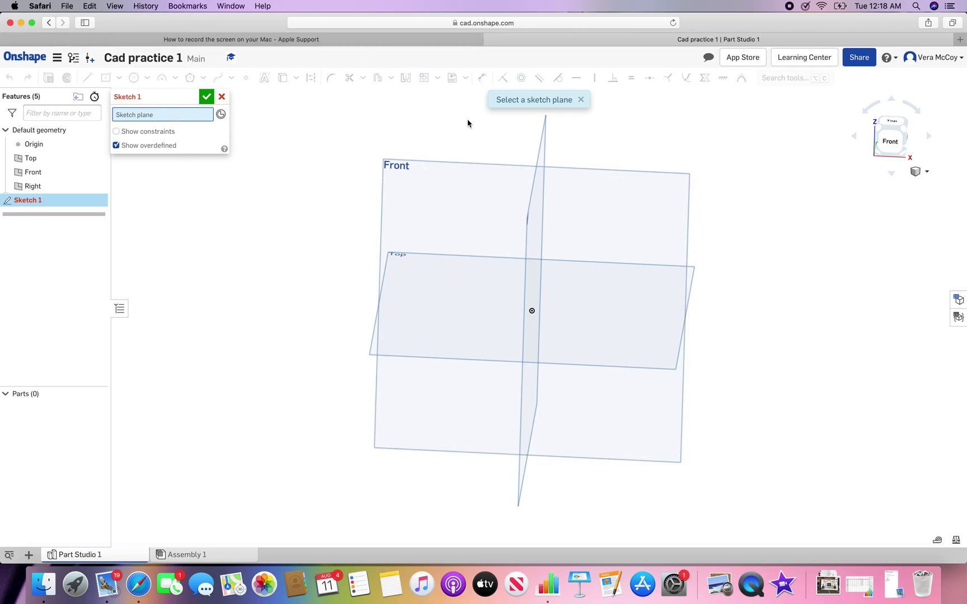
right_drag(468, 123, 464, 166)
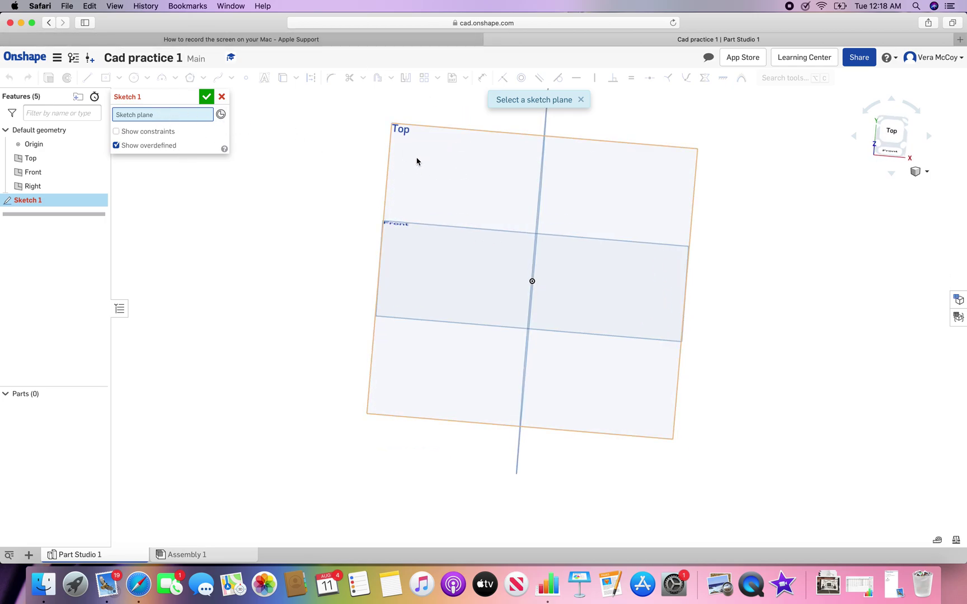
click(417, 161)
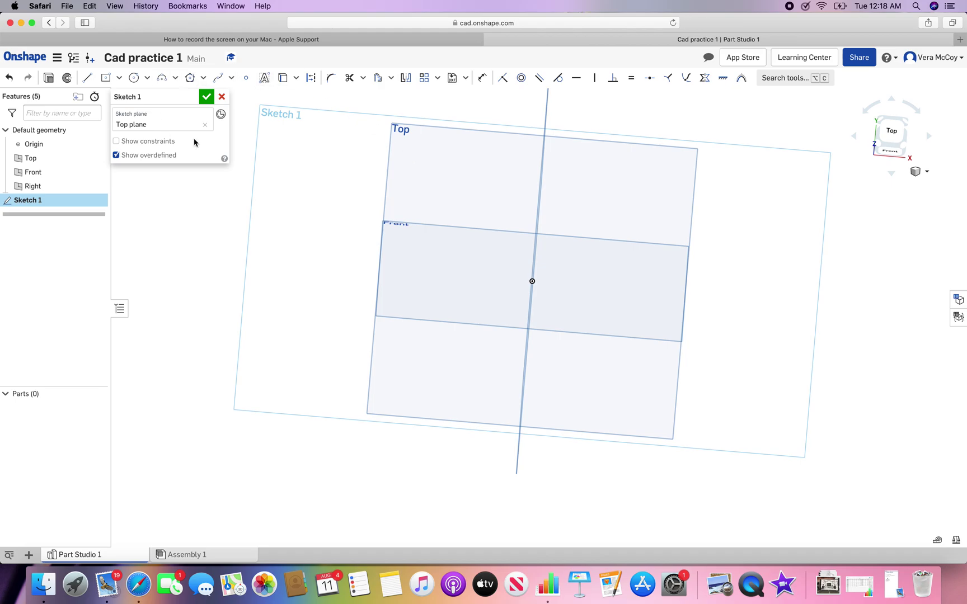
Step: View the Top plane face-on and hide the default planes
key(n)
key(p)
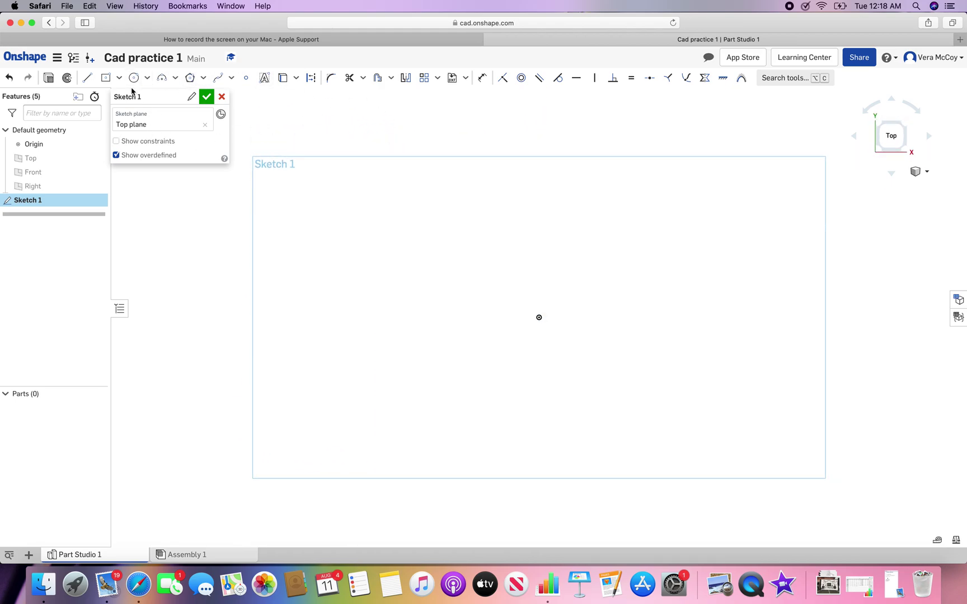
click(106, 81)
Step: Draw the large 7.266 by 2.731 rectangle in Sketch 1
click(106, 78)
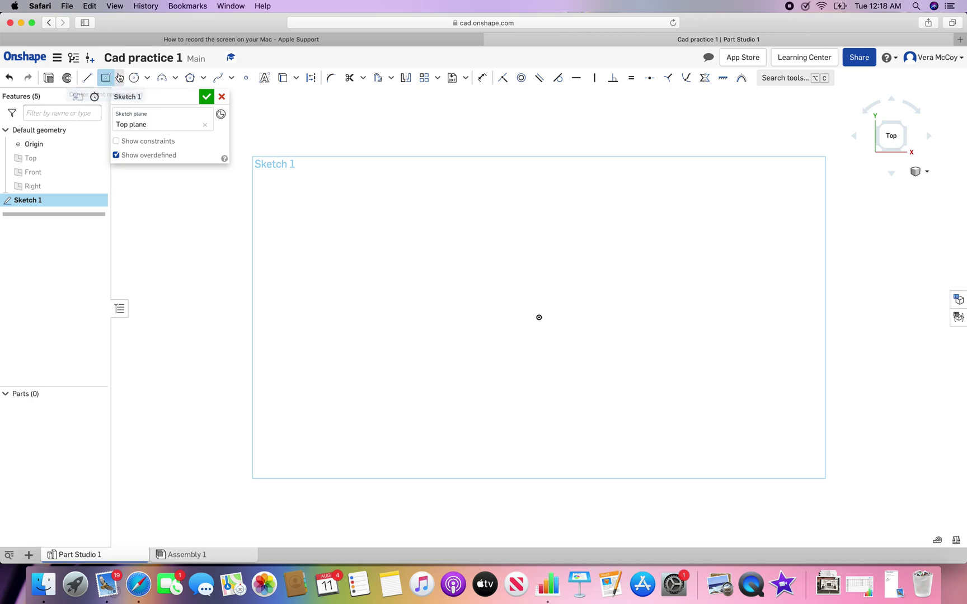
click(119, 78)
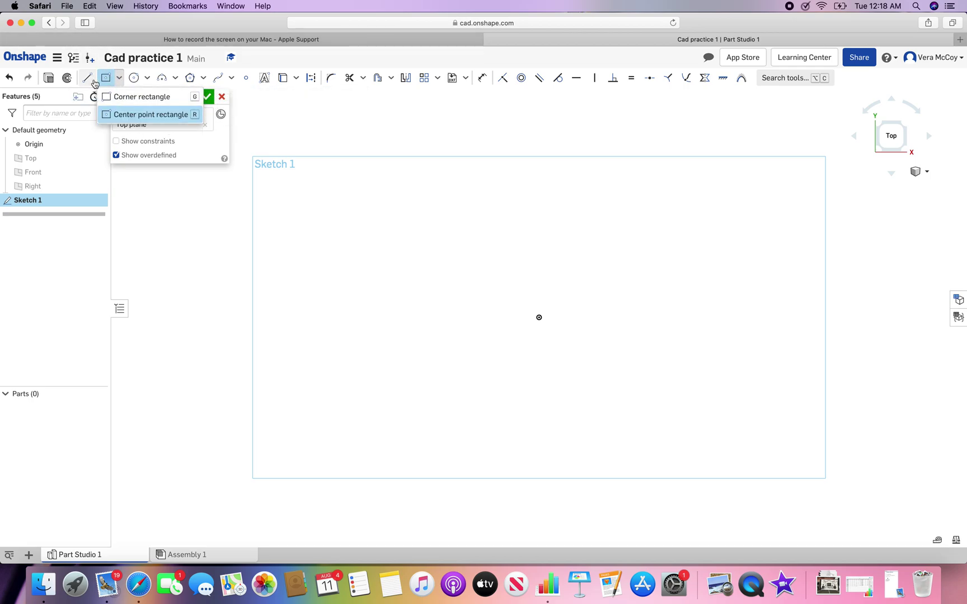
click(108, 96)
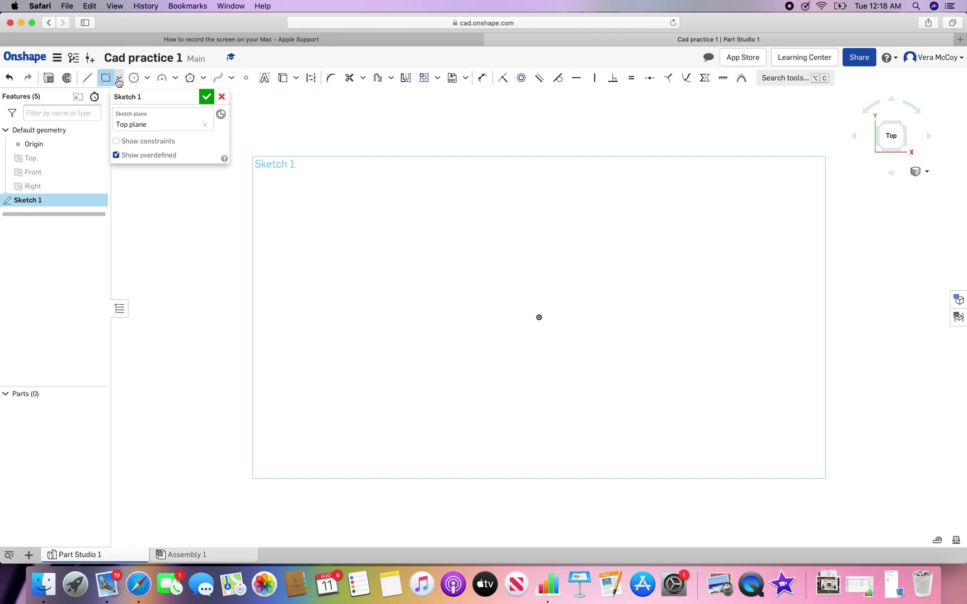
click(118, 80)
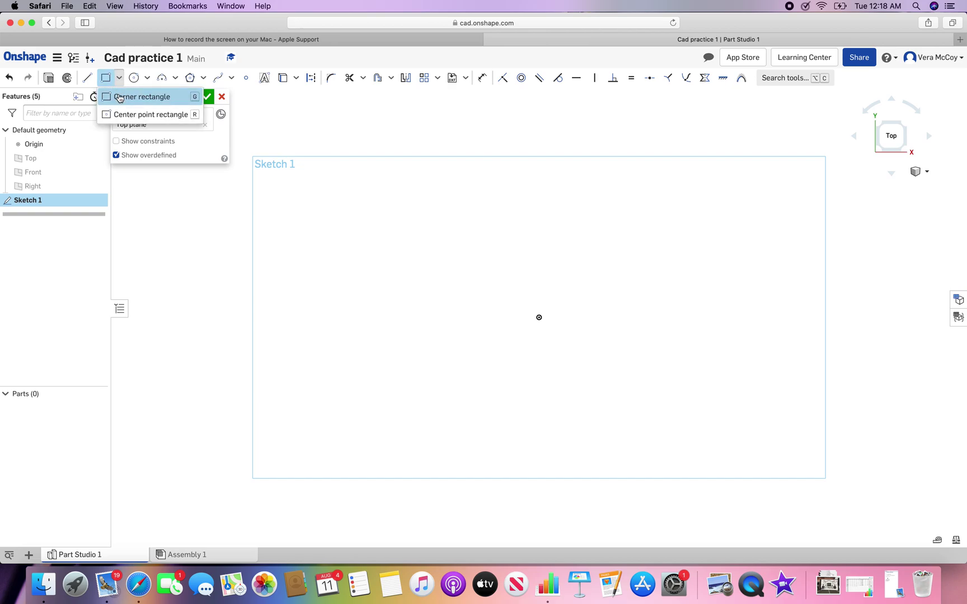
click(118, 78)
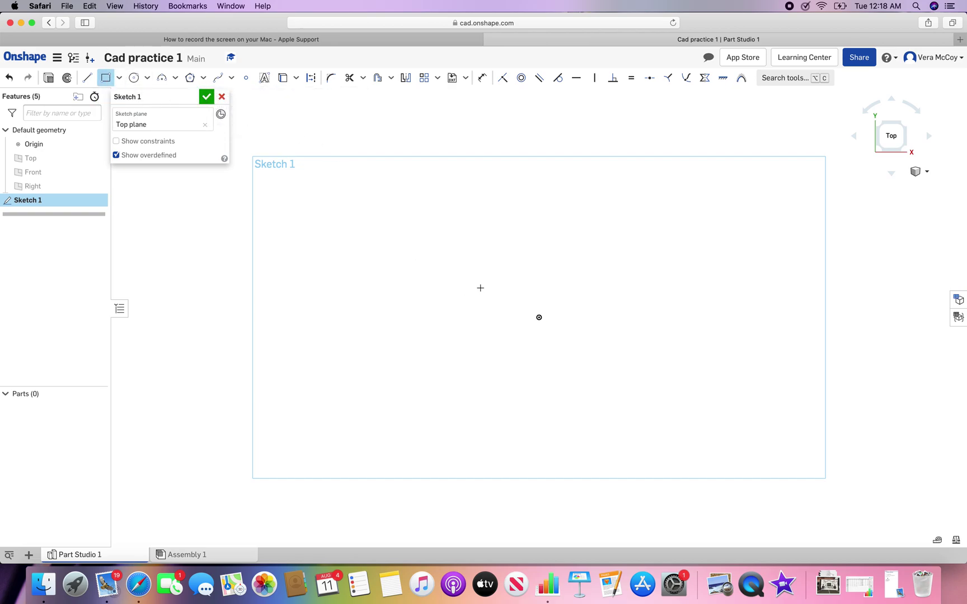
click(375, 248)
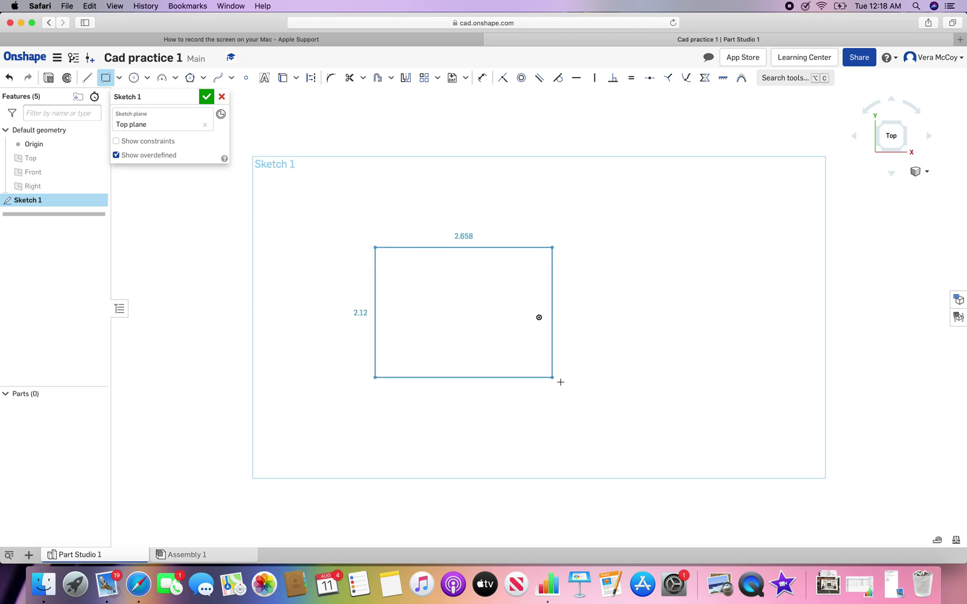
click(748, 388)
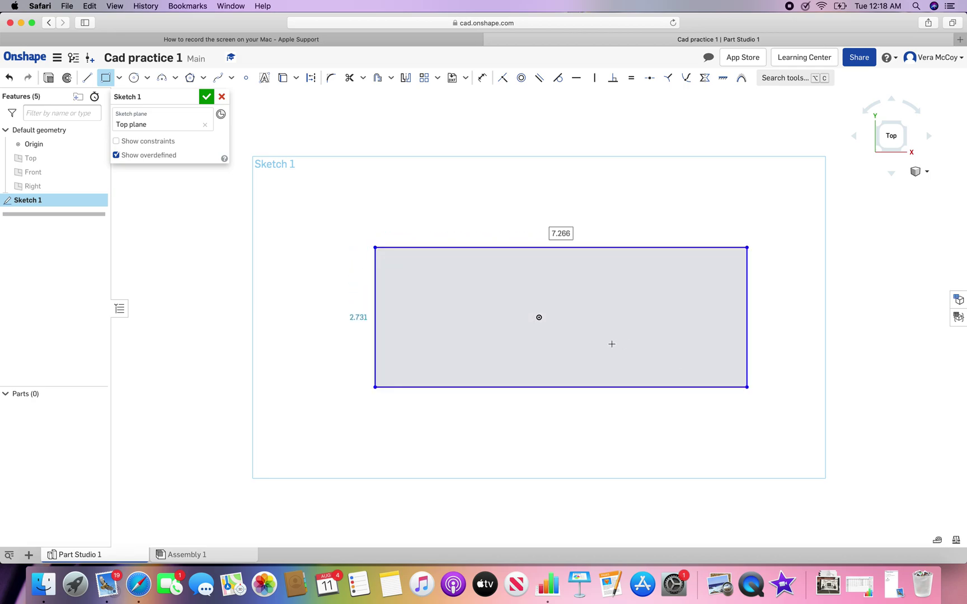
key(Tab)
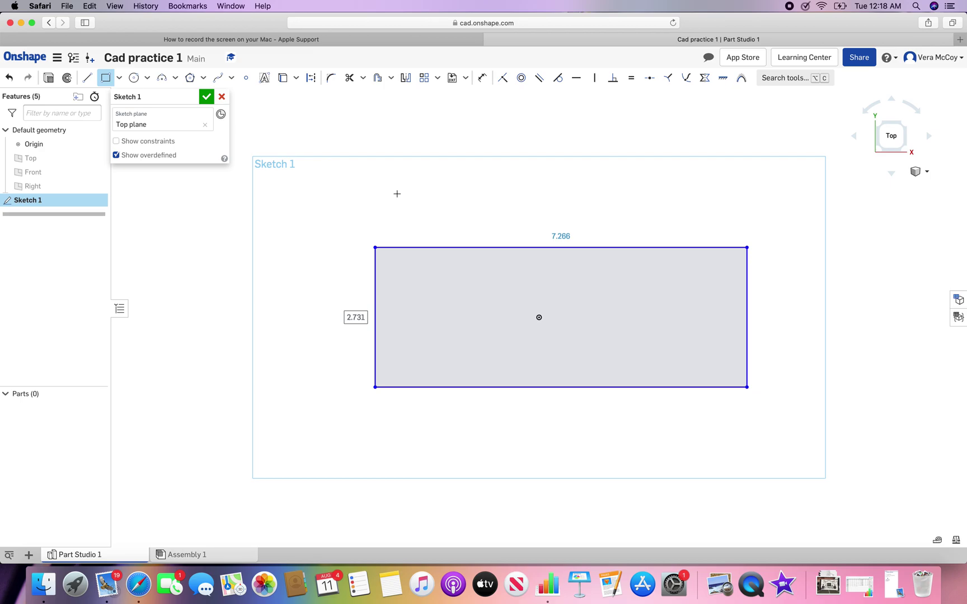
Step: Draw a small 2.109 by 1.097 centre-point rectangle above the large one
click(119, 77)
click(146, 112)
click(454, 194)
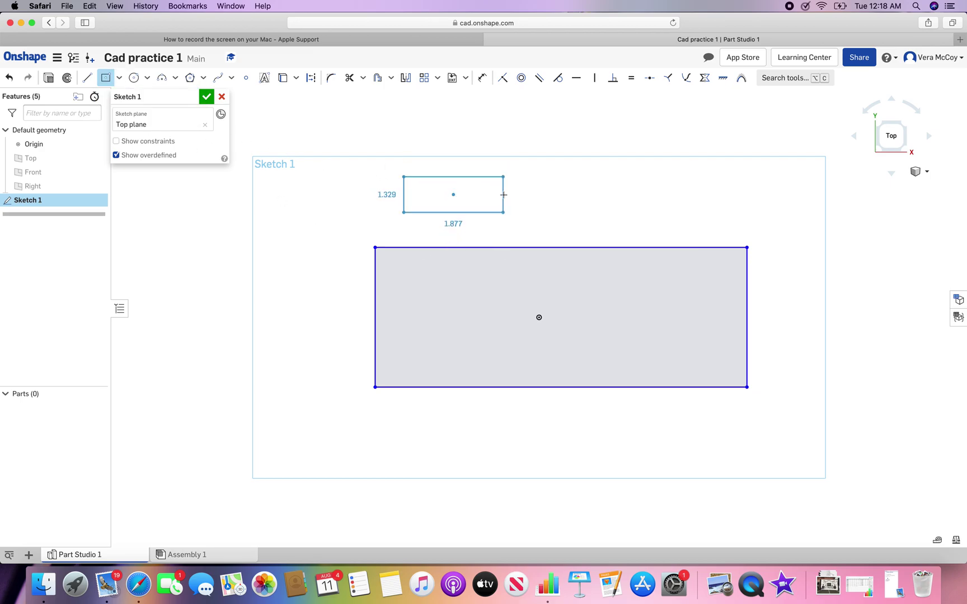
click(508, 223)
key(Tab)
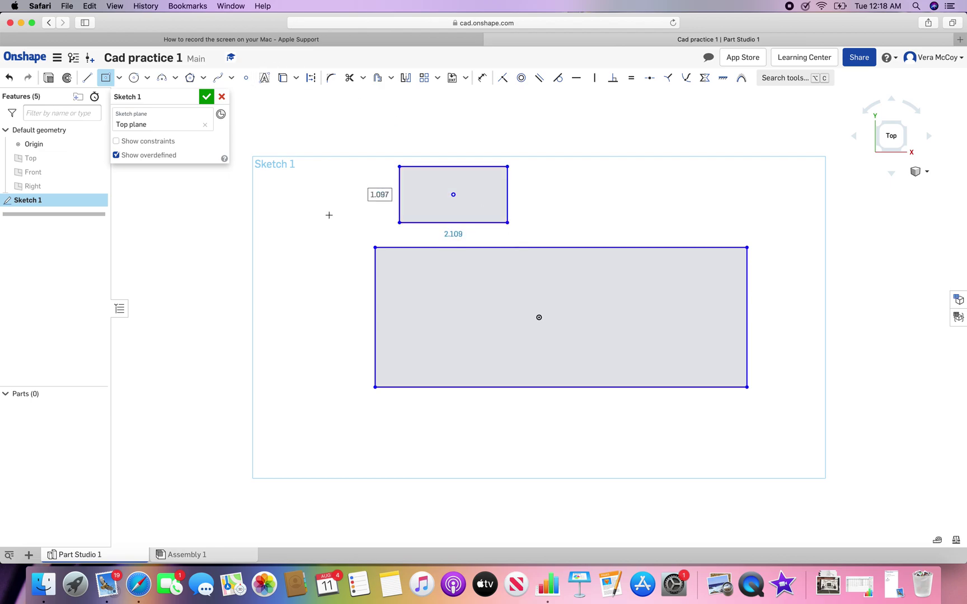
key(Tab)
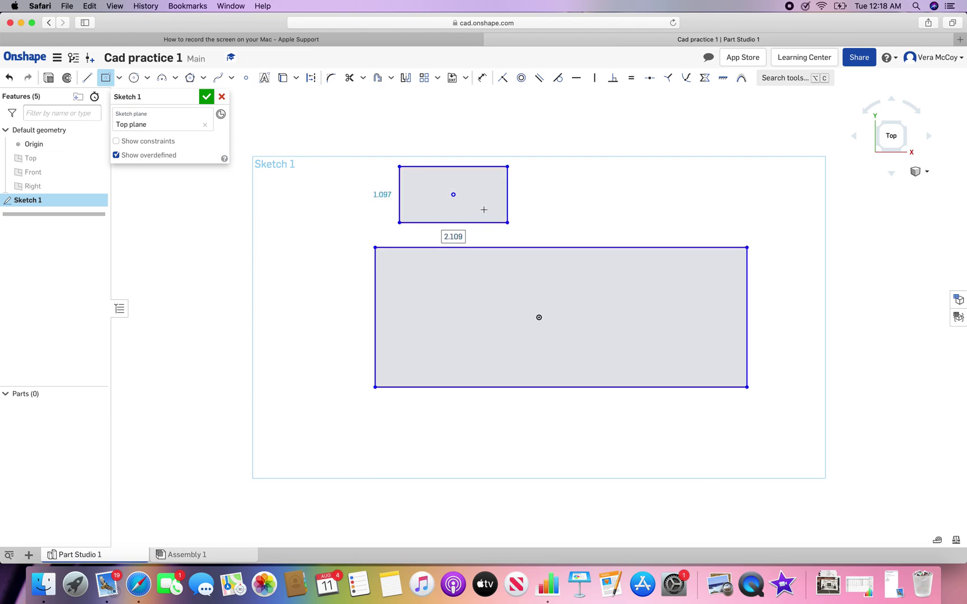
key(Escape)
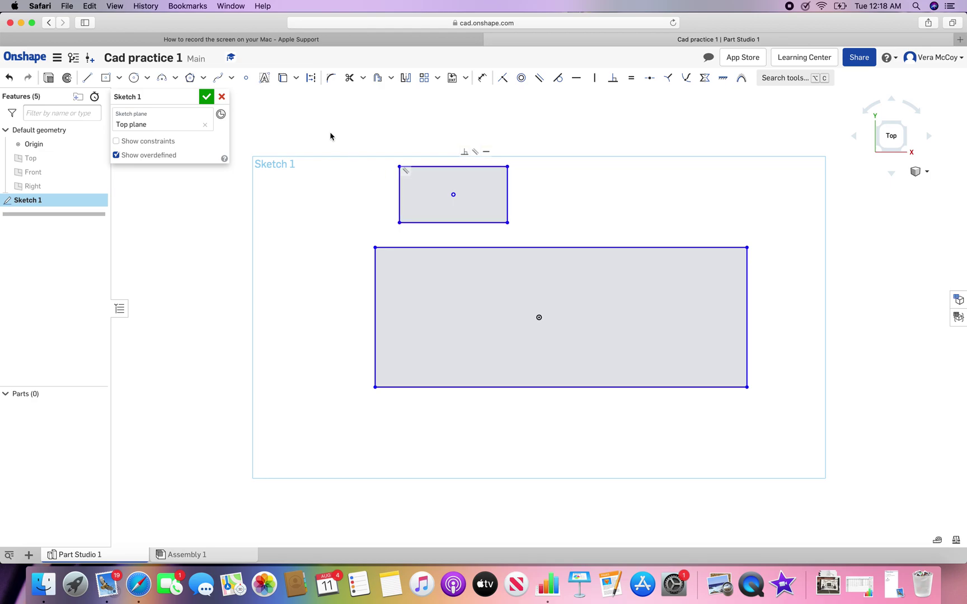
Step: Delete the small 2.109 by 1.097 rectangle and close Sketch 1
drag(345, 126, 551, 236)
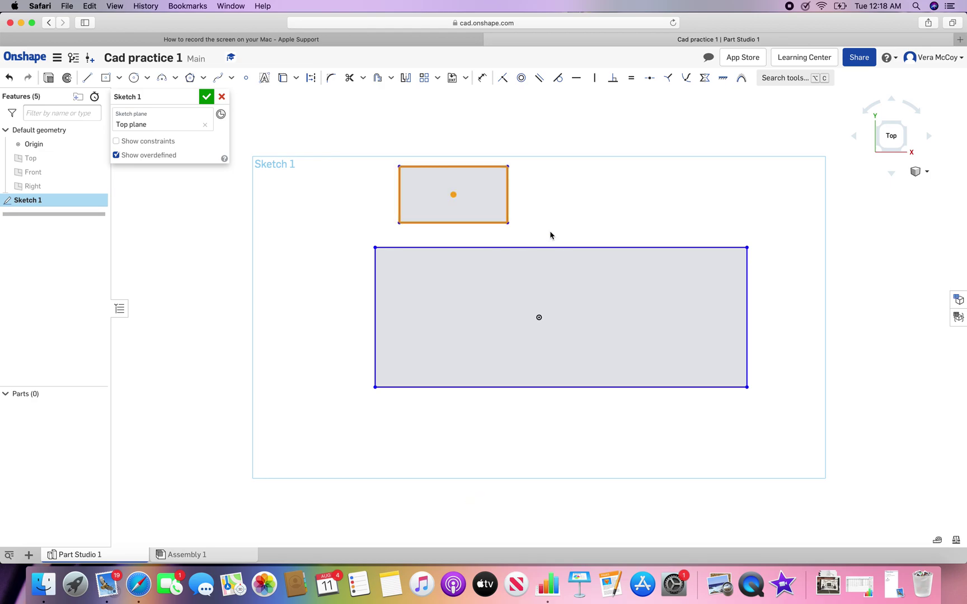
key(Delete)
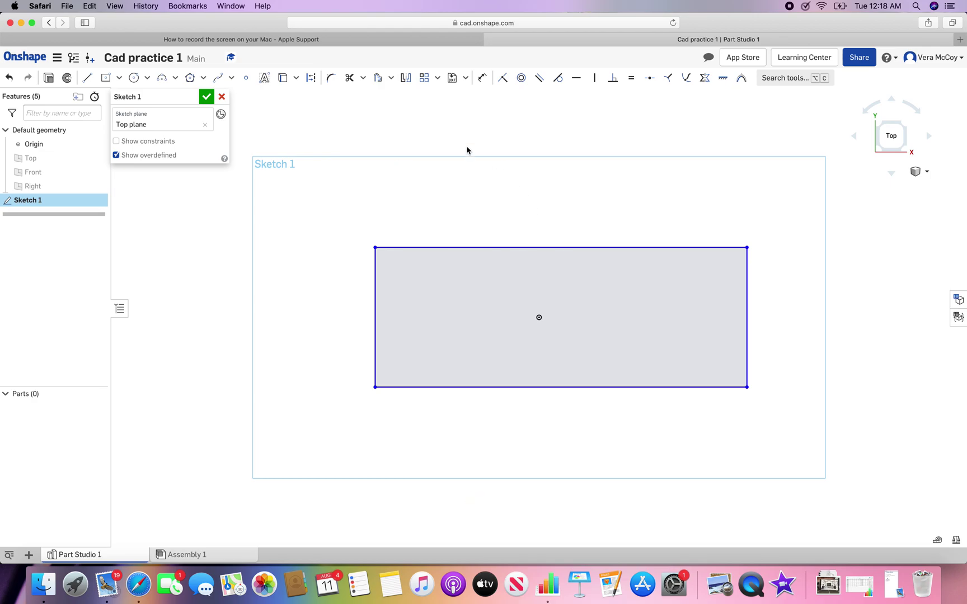
click(208, 98)
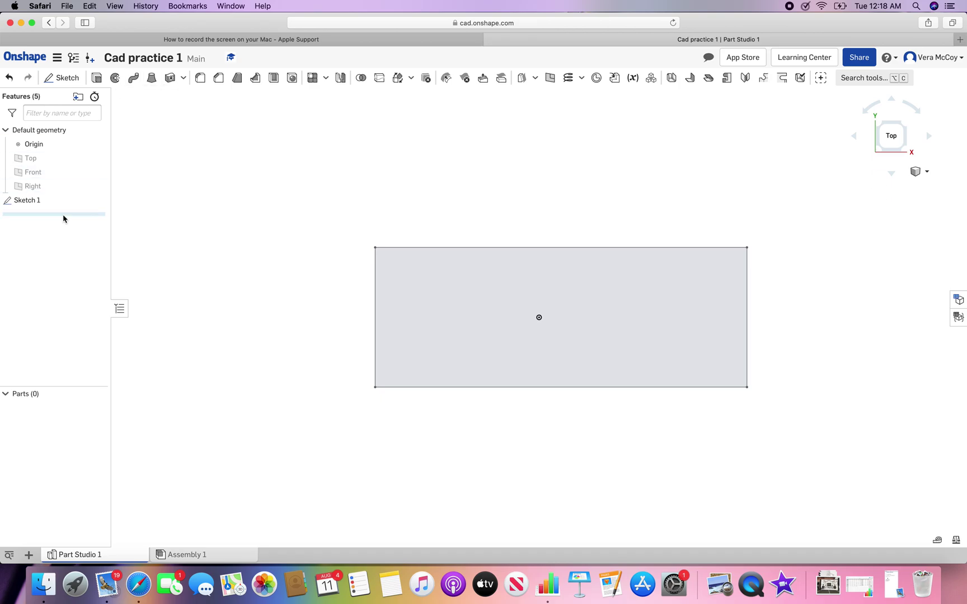
right_drag(470, 197, 471, 159)
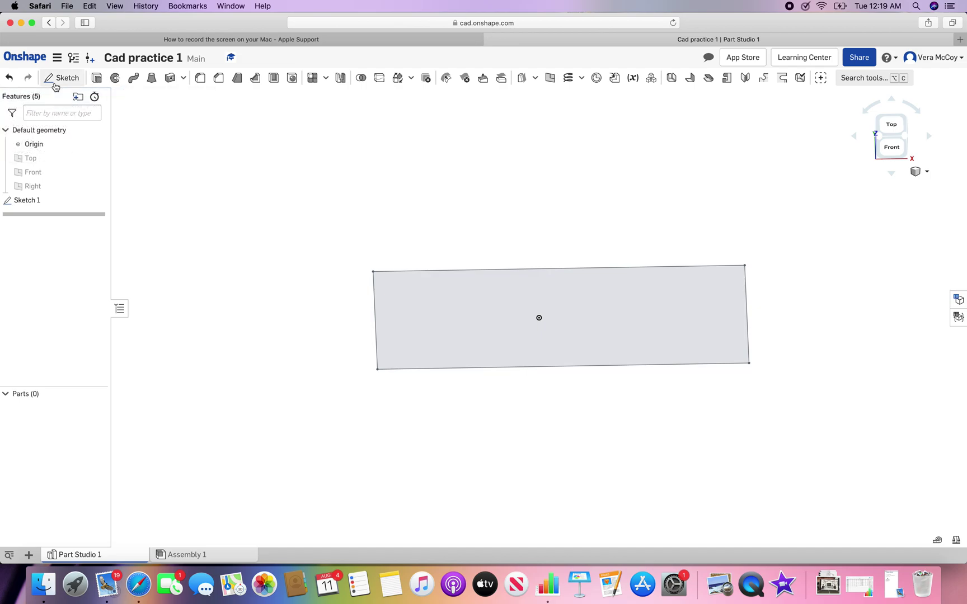
Step: Extrude Sketch 1's rectangle face, adjusting the extrude direction
click(97, 79)
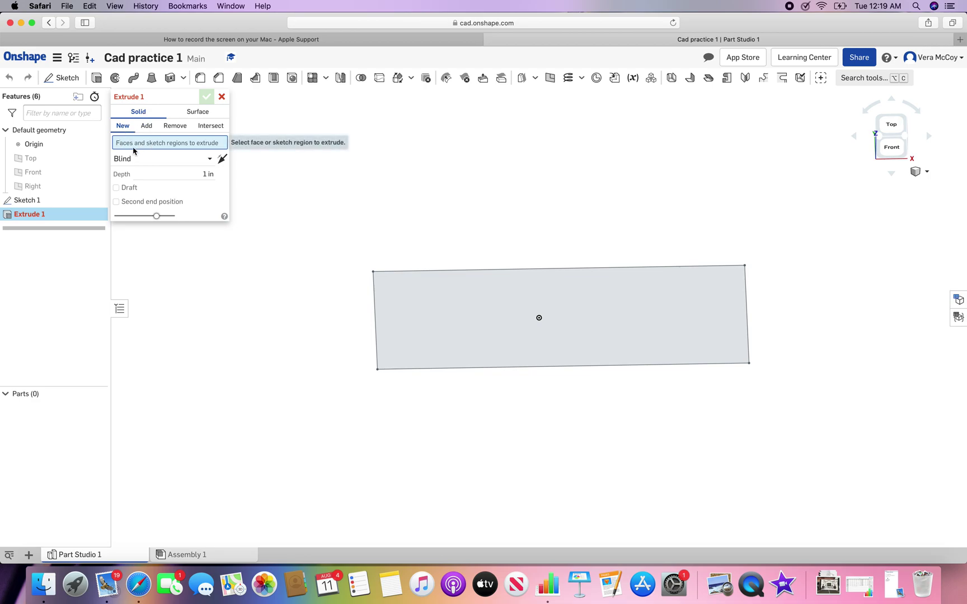
click(411, 314)
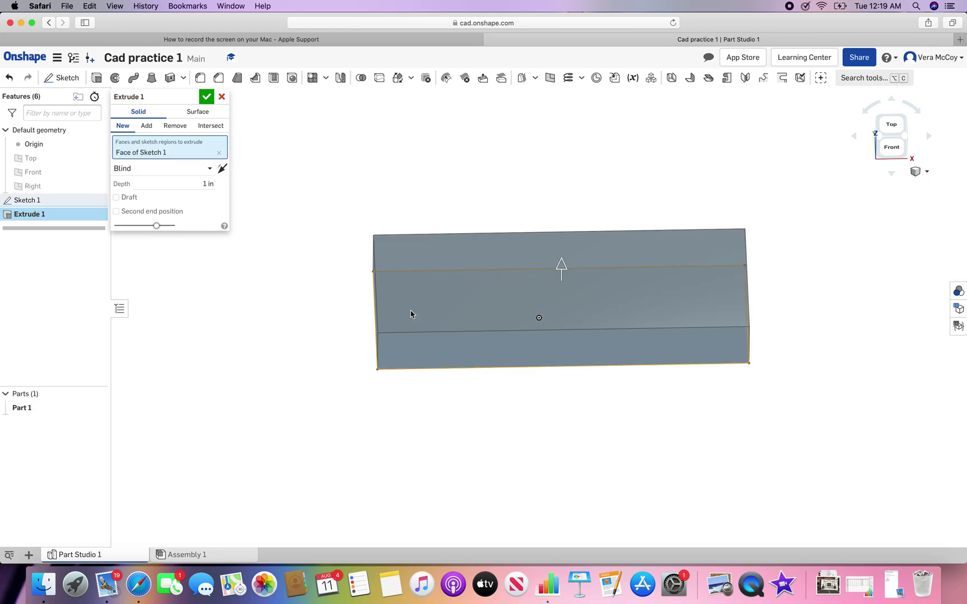
right_drag(447, 193, 461, 163)
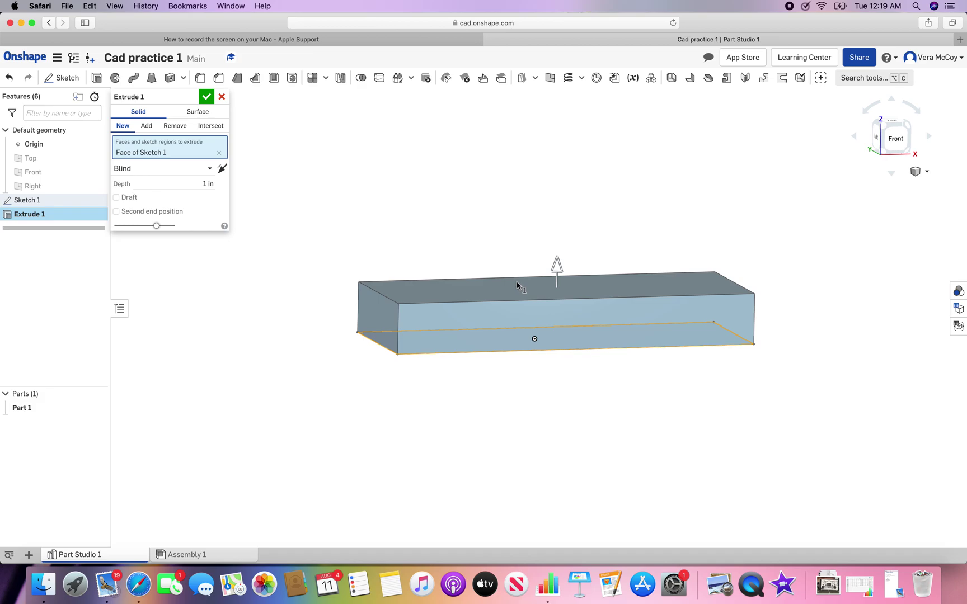
click(217, 169)
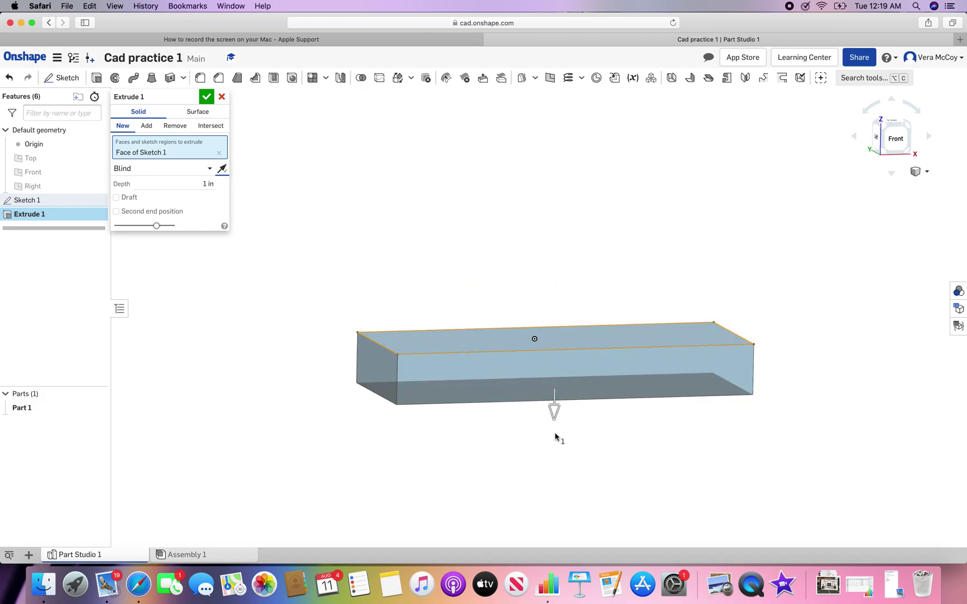
click(555, 407)
click(555, 269)
mouse_move(555, 408)
mouse_down()
mouse_move(559, 466)
mouse_move(559, 253)
mouse_move(549, 270)
mouse_move(558, 194)
mouse_up()
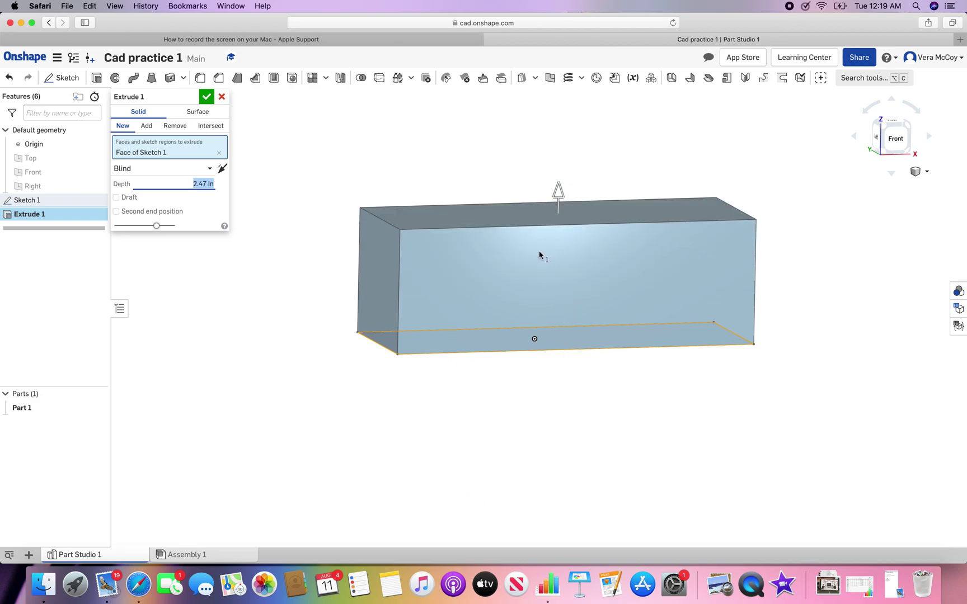
Step: Set the extrude's Blind depth to 5 in
click(192, 183)
text(5)
key(Return)
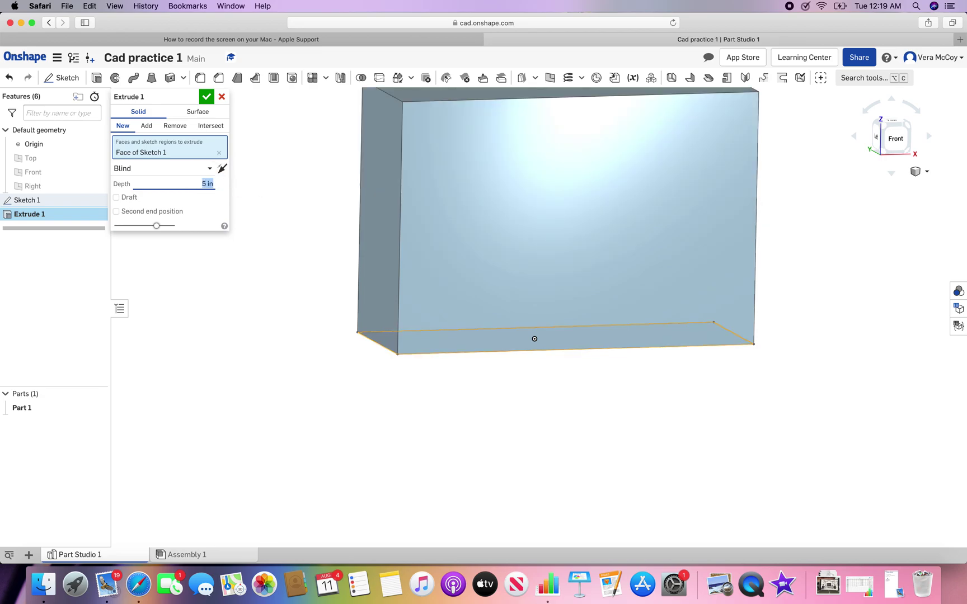
scroll(415, 238, down, 3)
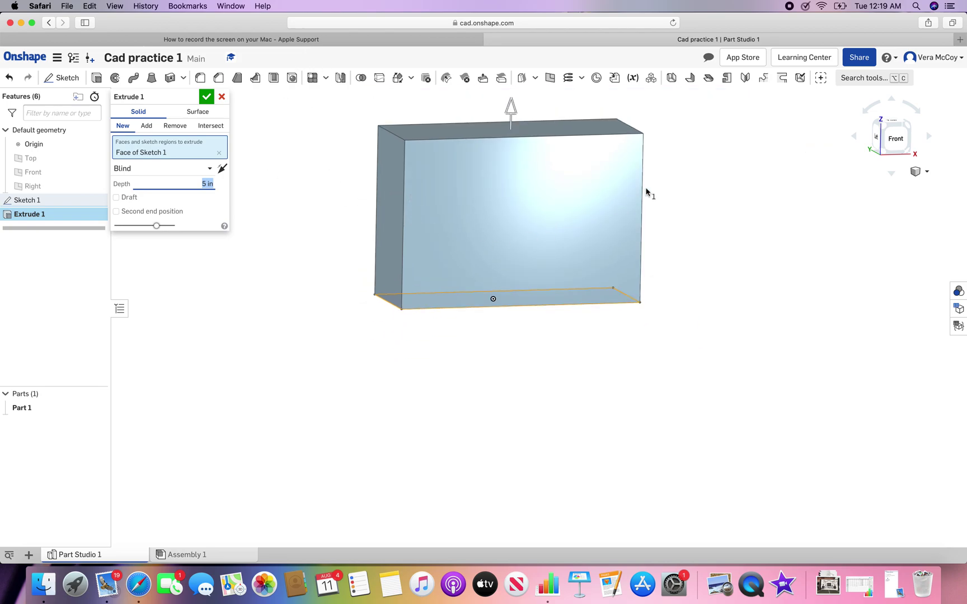
middle_drag(646, 192, 659, 220)
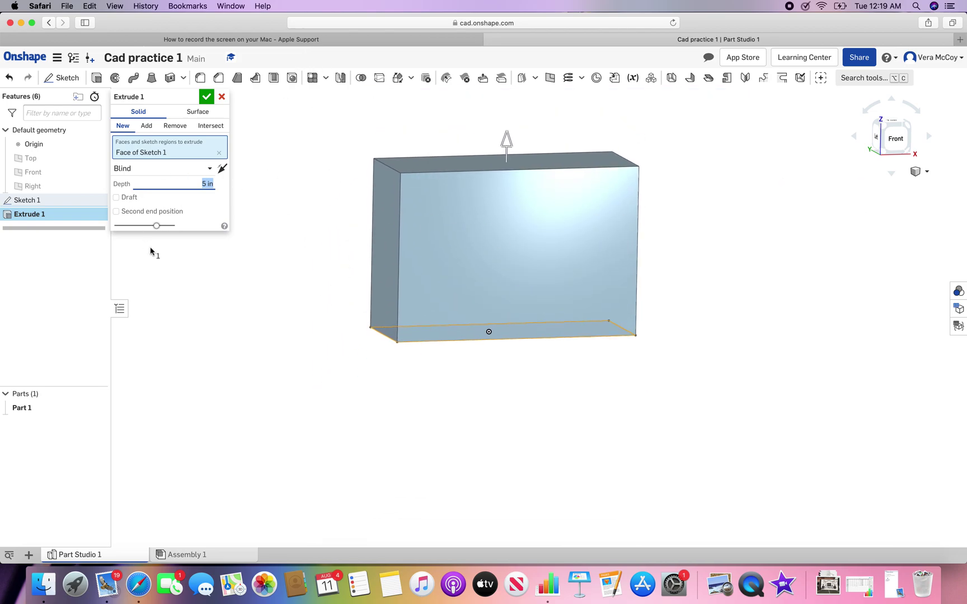
click(211, 170)
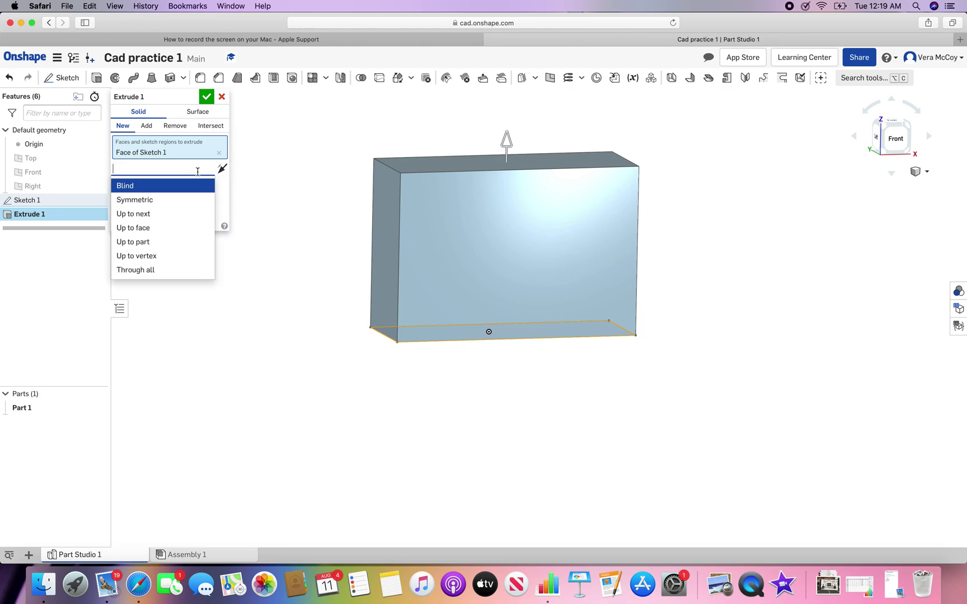
click(143, 201)
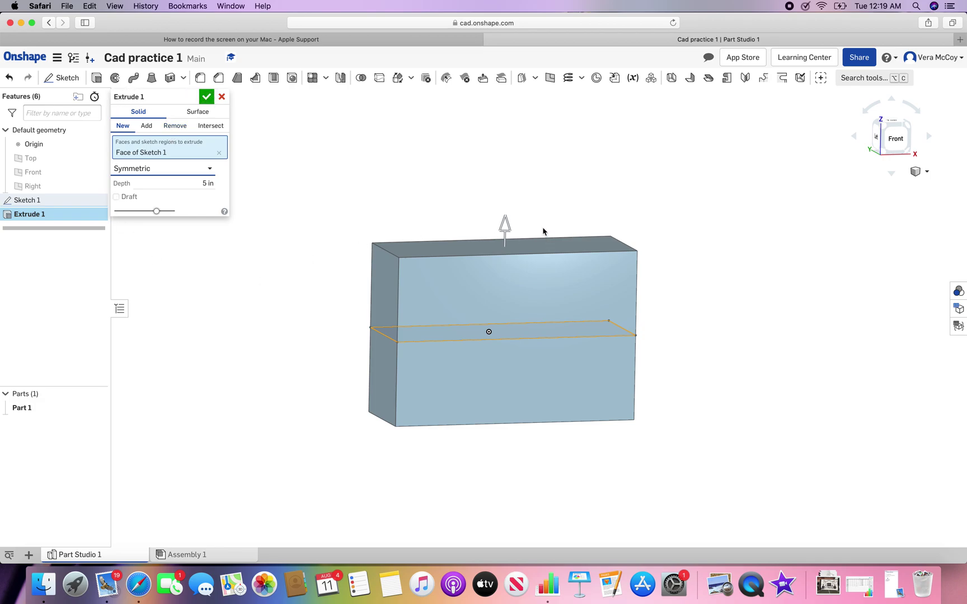
click(209, 169)
click(146, 186)
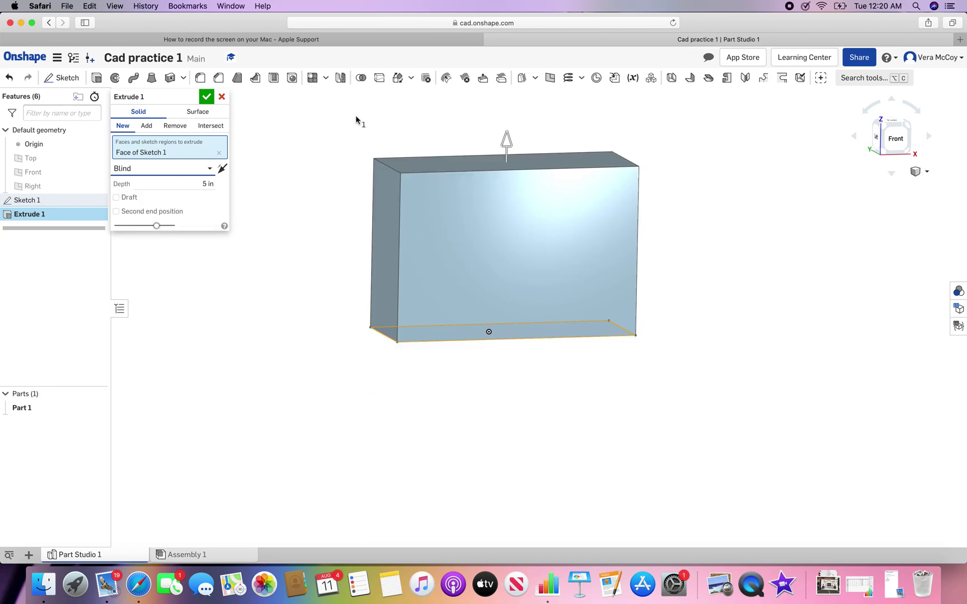
right_drag(367, 103, 302, 116)
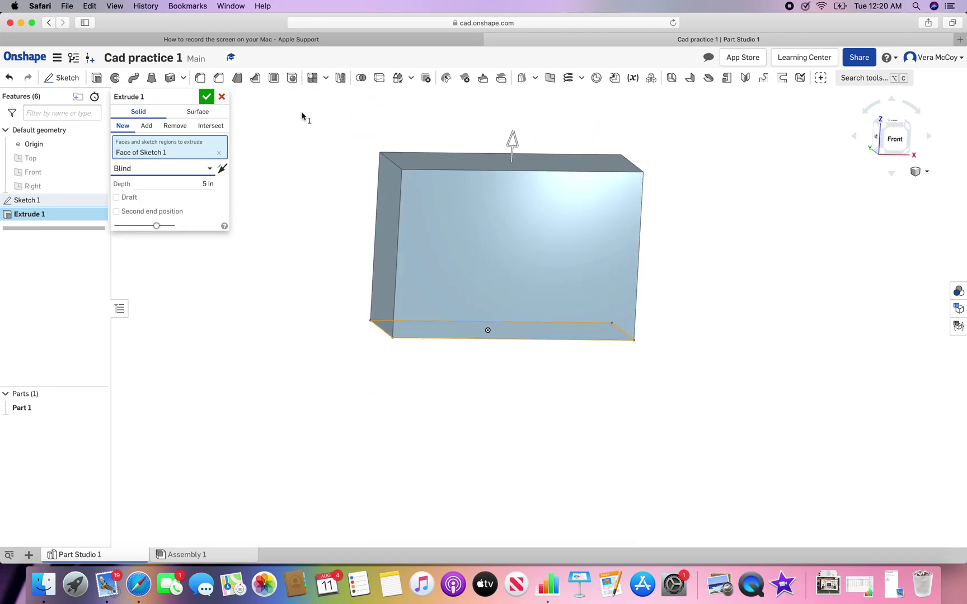
Step: Confirm Extrude 1 and orbit to view the finished 5 in box
click(206, 101)
right_drag(339, 106, 361, 100)
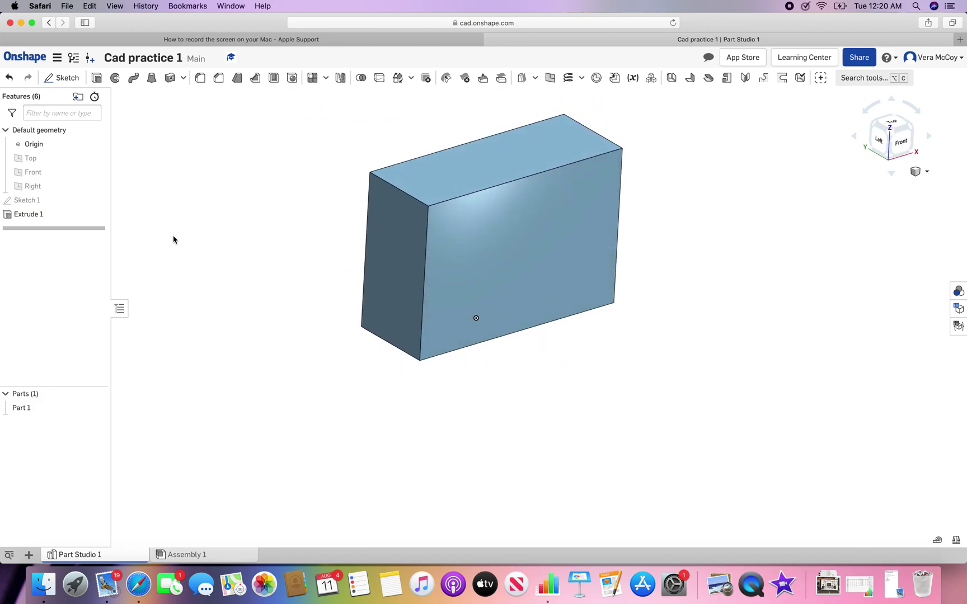